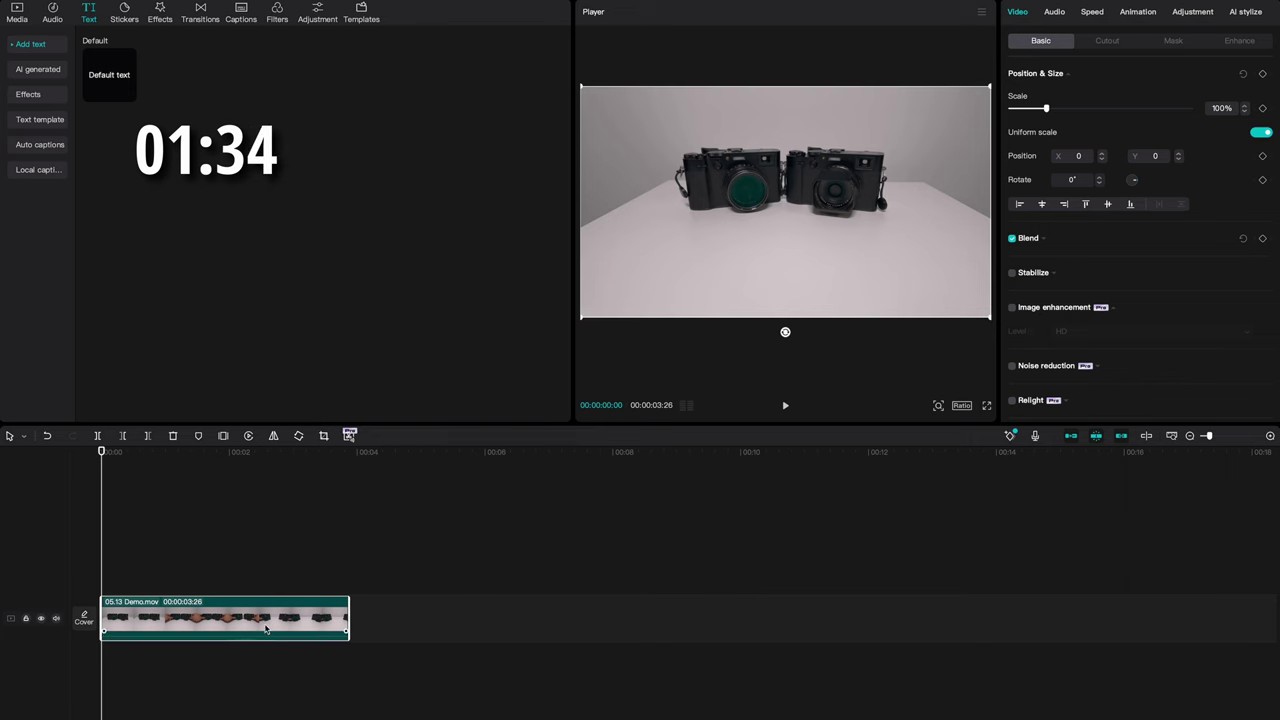
Step: Copy the 05.13 Demo.mov camera clip and paste it directly after the original on the main track
right_click(266, 628)
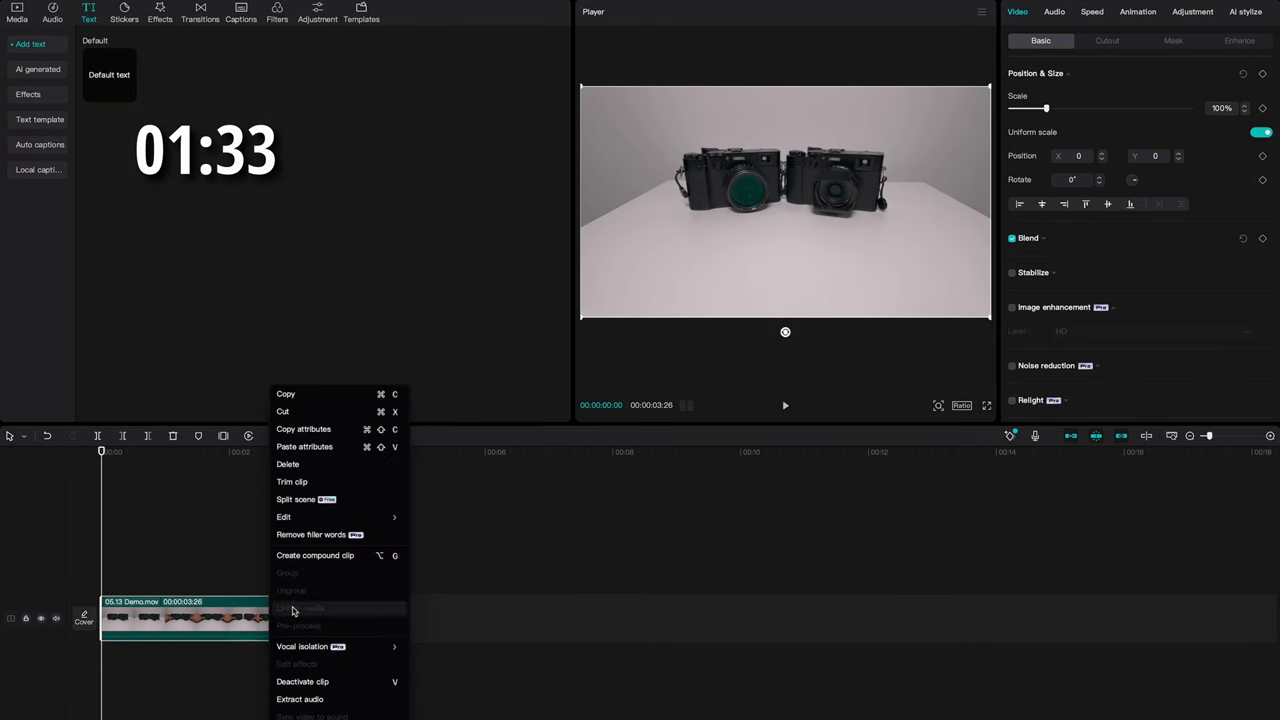
click(321, 403)
click(380, 606)
right_click(387, 607)
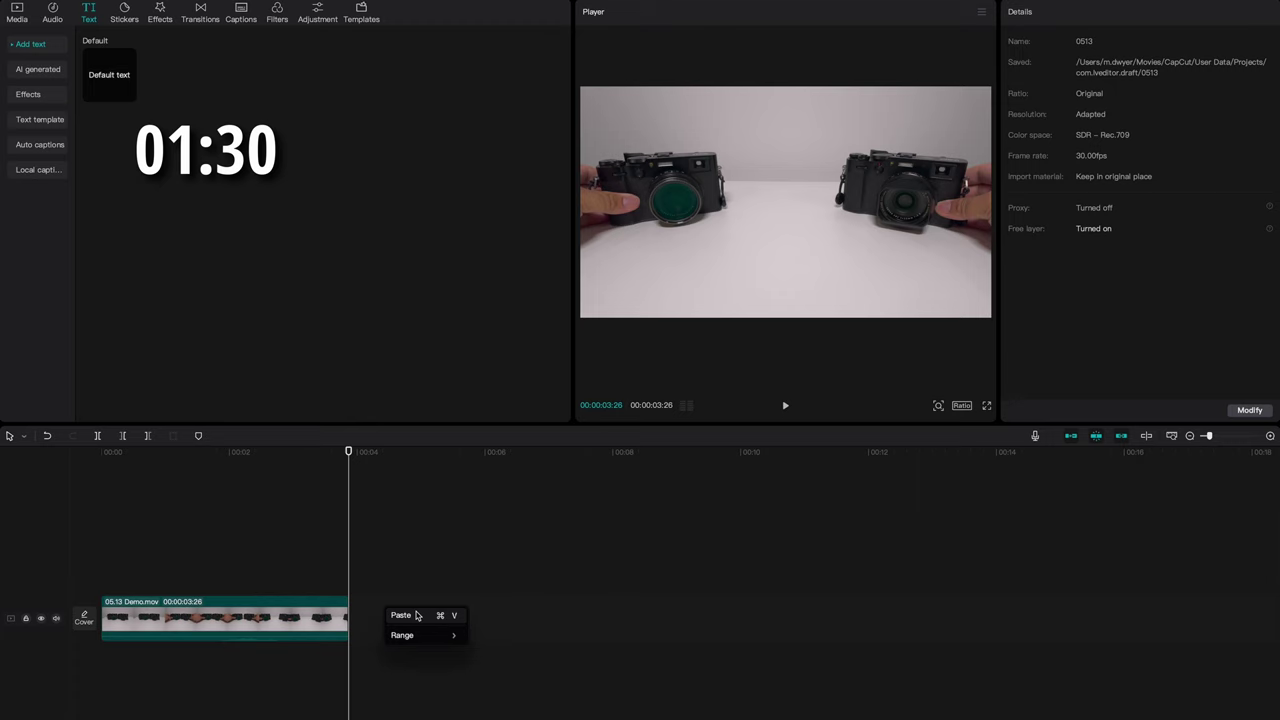
click(417, 615)
drag(393, 592, 404, 631)
Step: Add a Default text clip on its own track above the camera clips at the timeline start
click(67, 467)
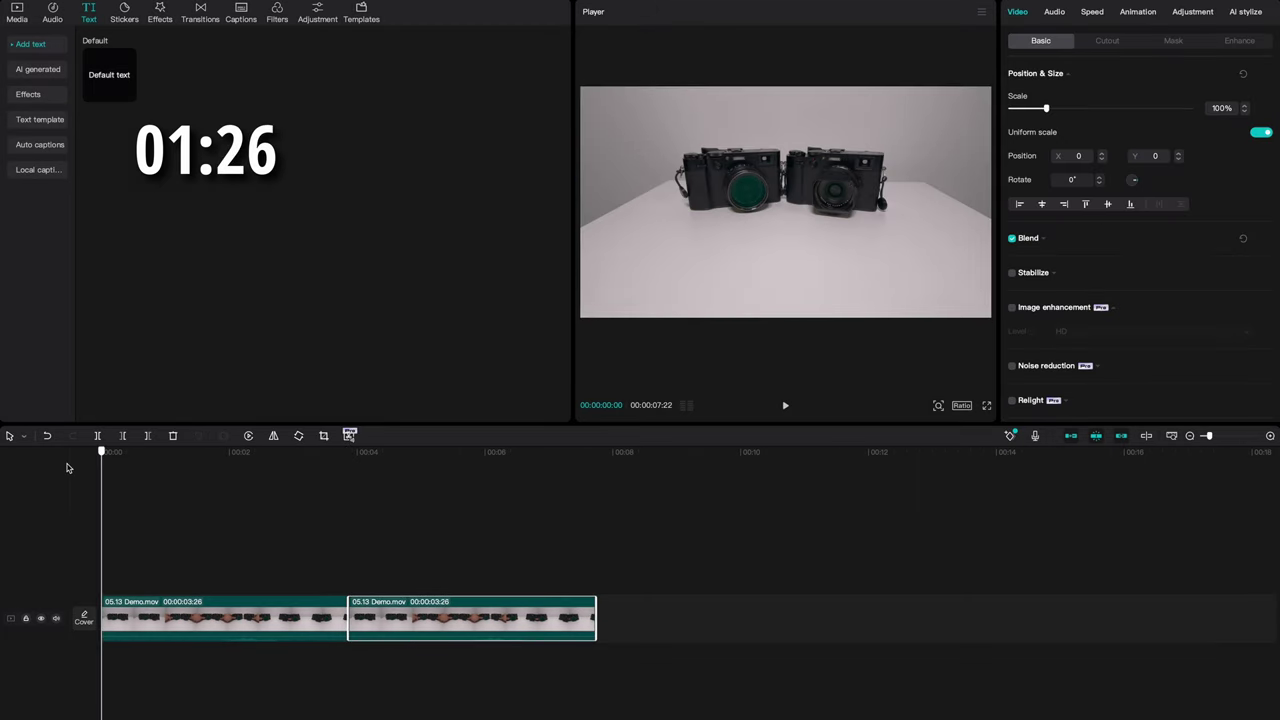
click(217, 616)
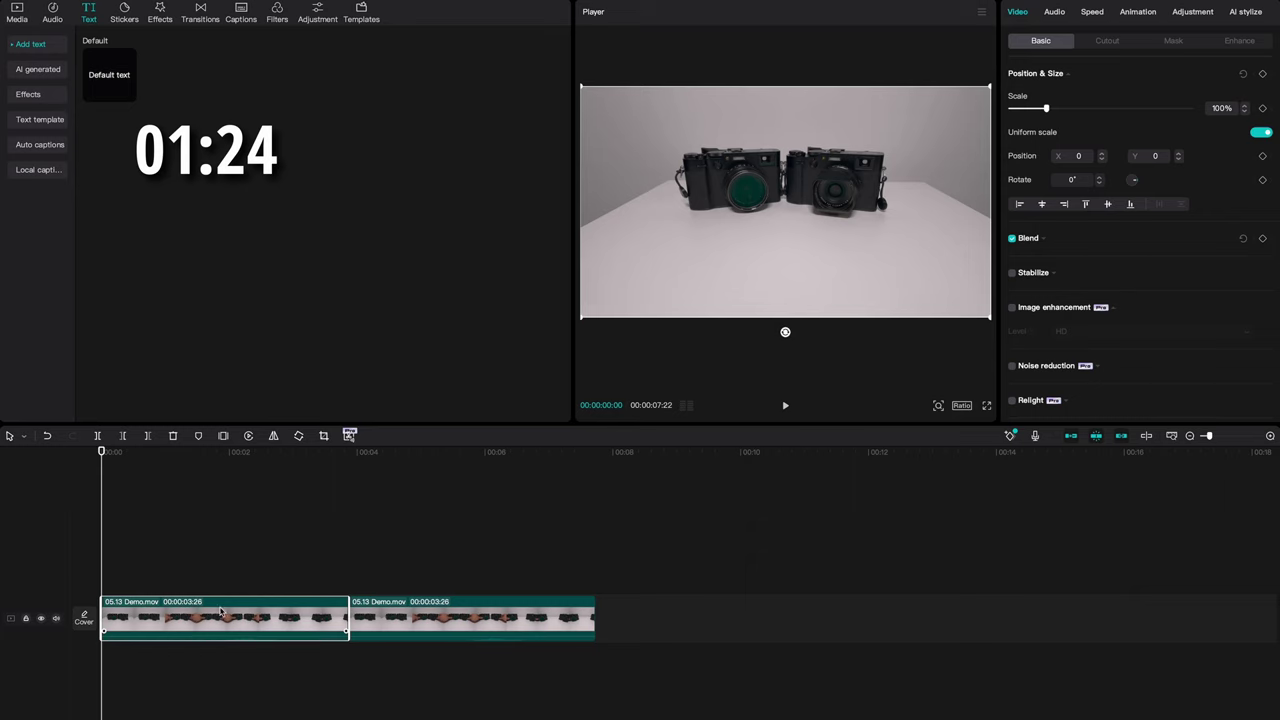
drag(103, 82, 112, 584)
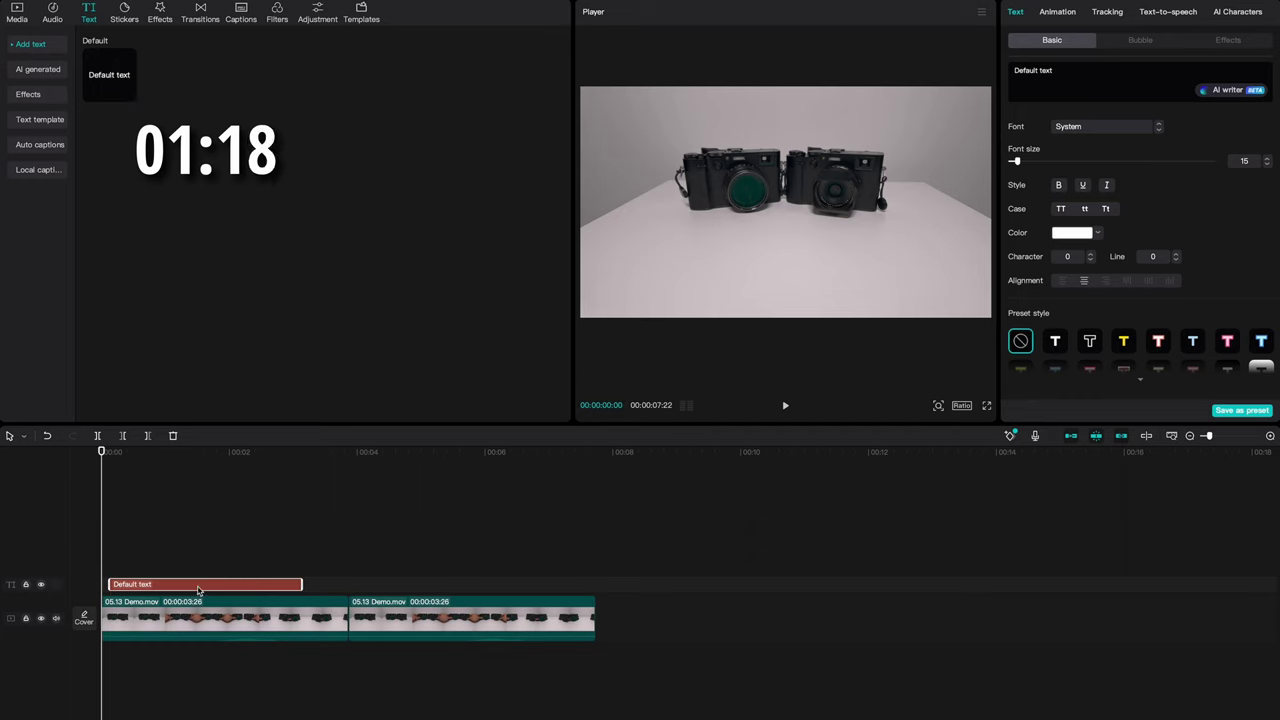
Step: Align the text clip to the timeline start and trim it to end with the first camera clip
drag(198, 590, 191, 590)
drag(289, 587, 349, 587)
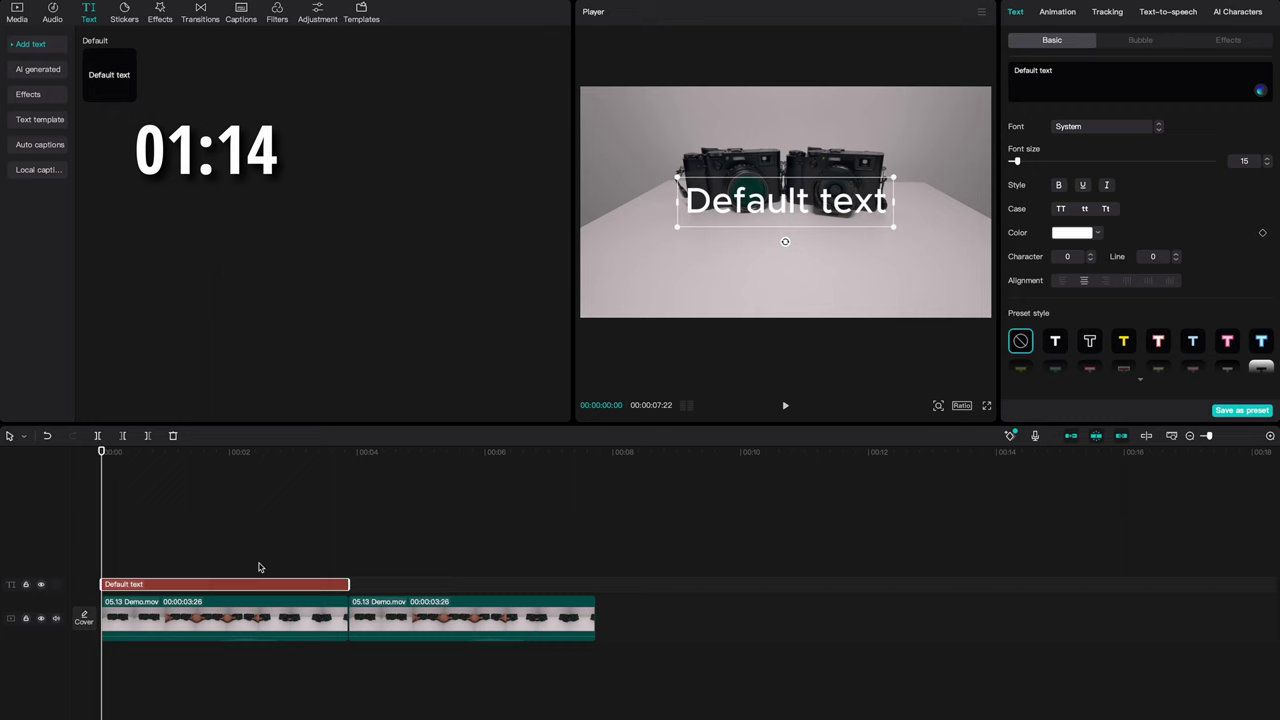
click(238, 612)
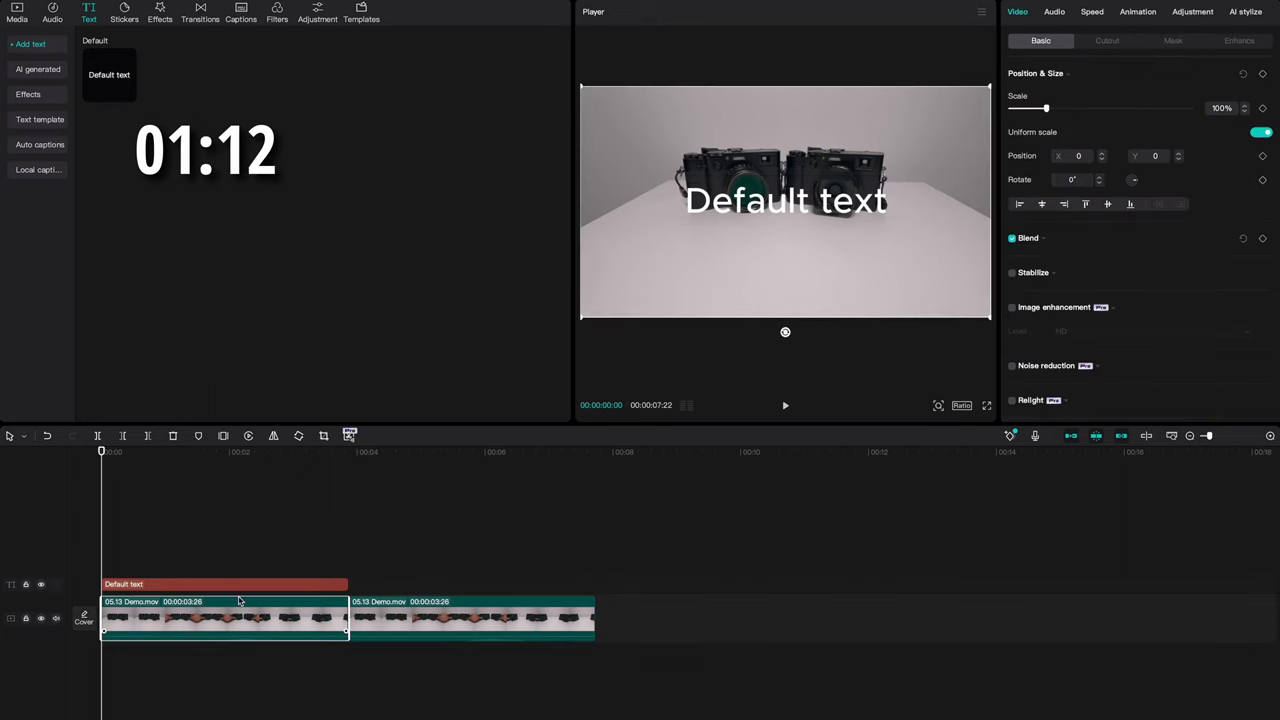
Step: Replace the placeholder with 'Camera' and 'Reveal' on two lines and apply the yellow preset style
click(243, 587)
triple_click(1052, 74)
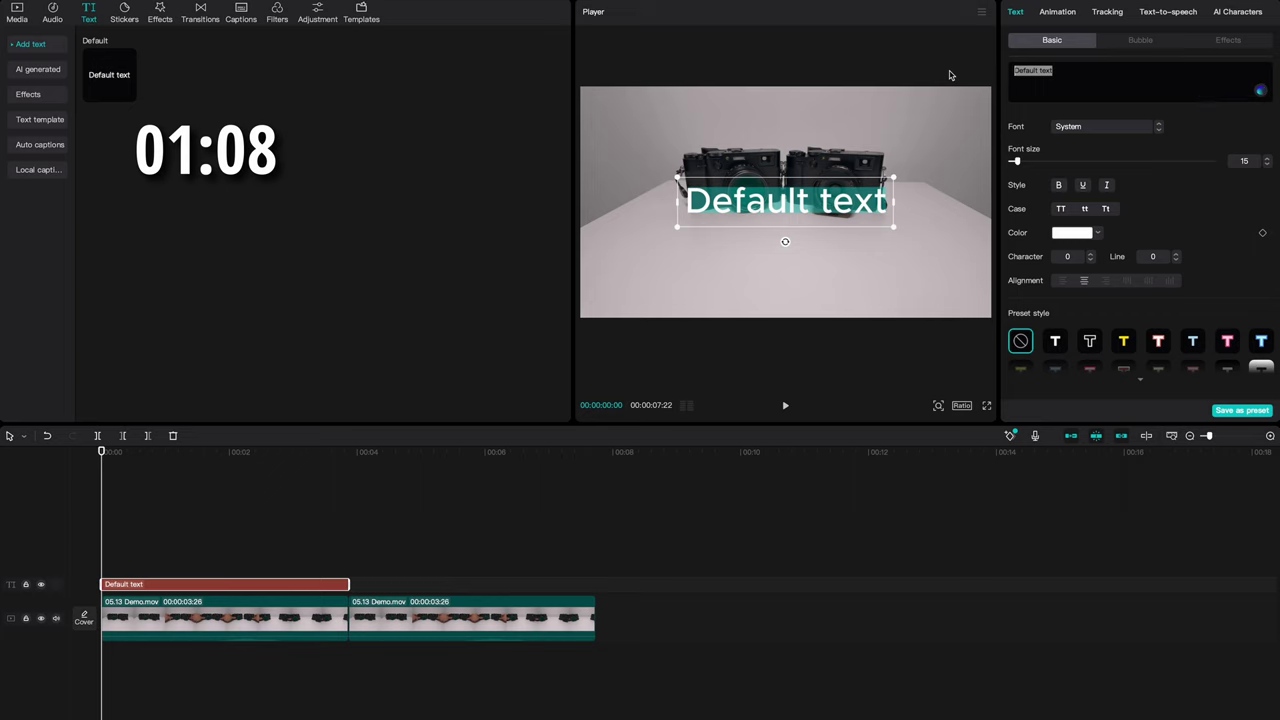
text(Camera)
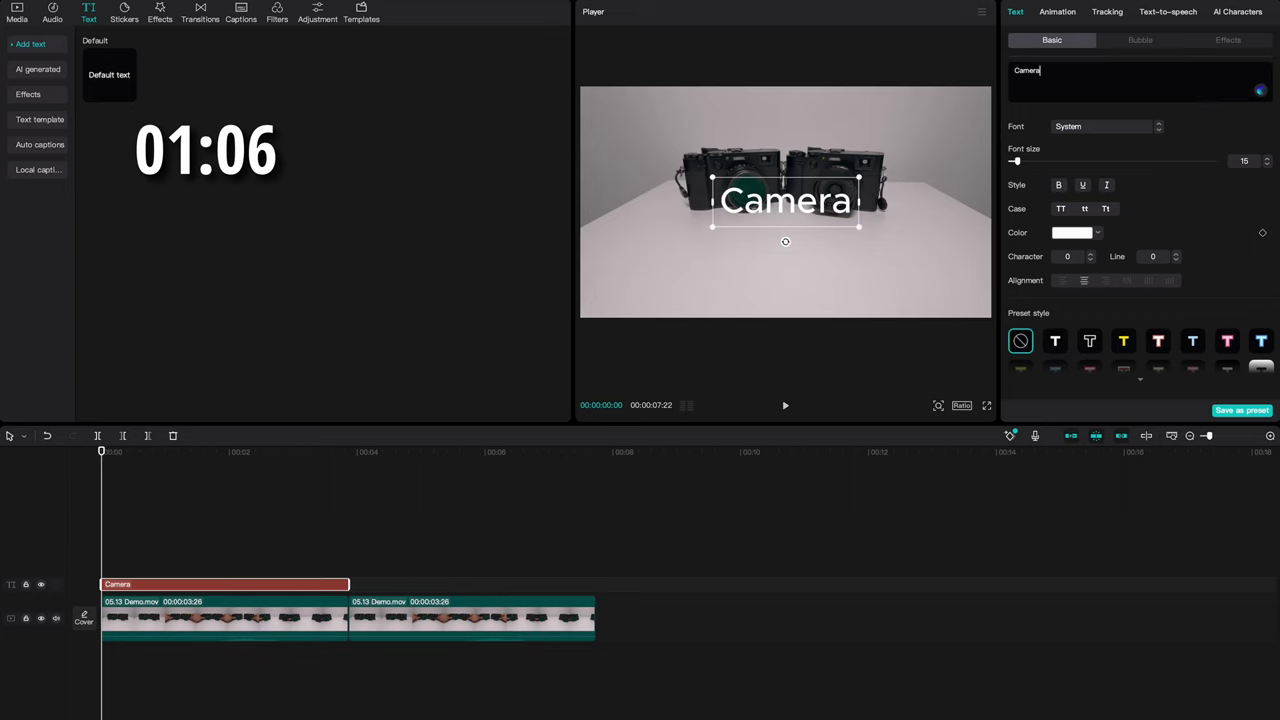
key(Return)
text(Reveal)
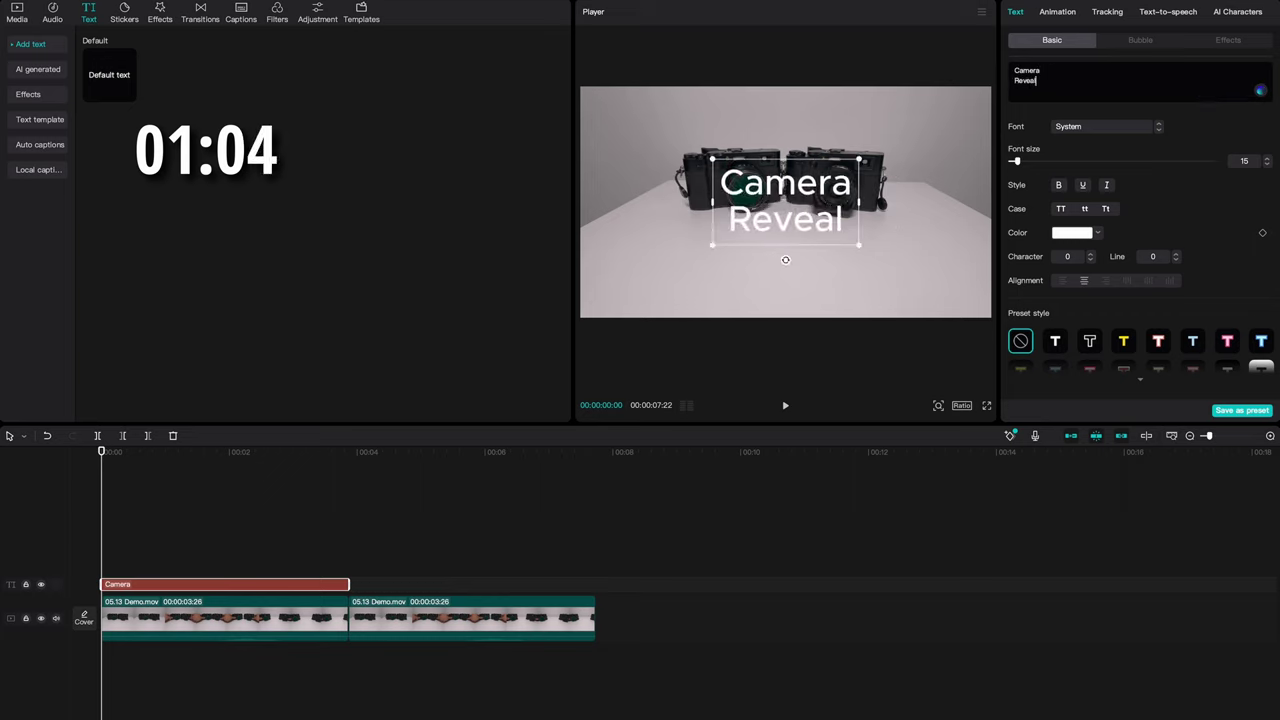
click(1123, 341)
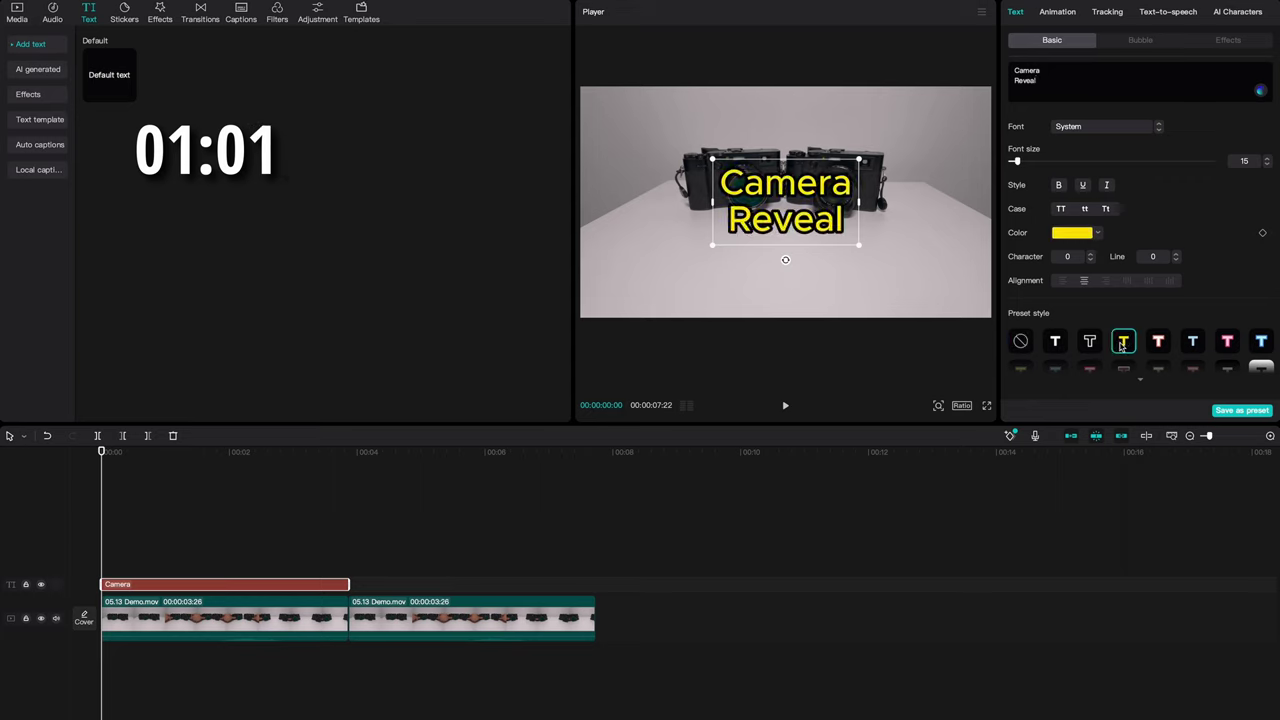
Step: Shrink the Camera Reveal text to size 15 in the player, previewing at the 3-second mark
click(292, 452)
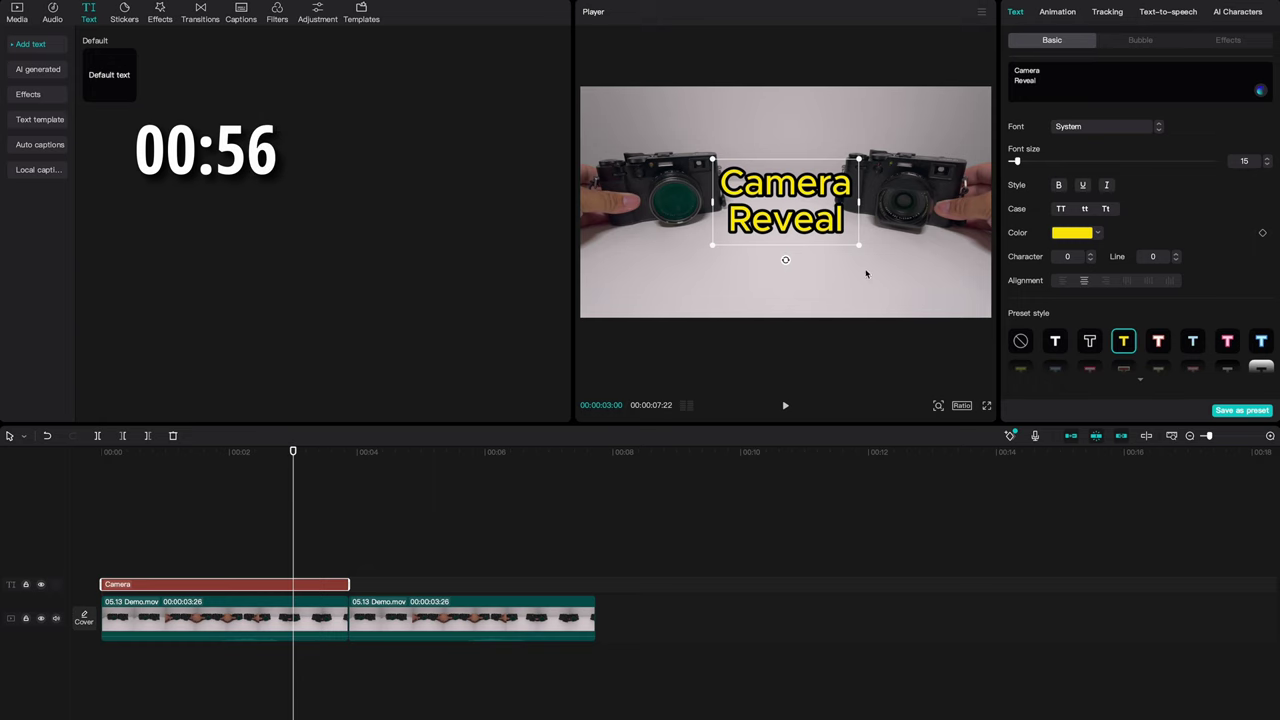
drag(858, 244, 803, 180)
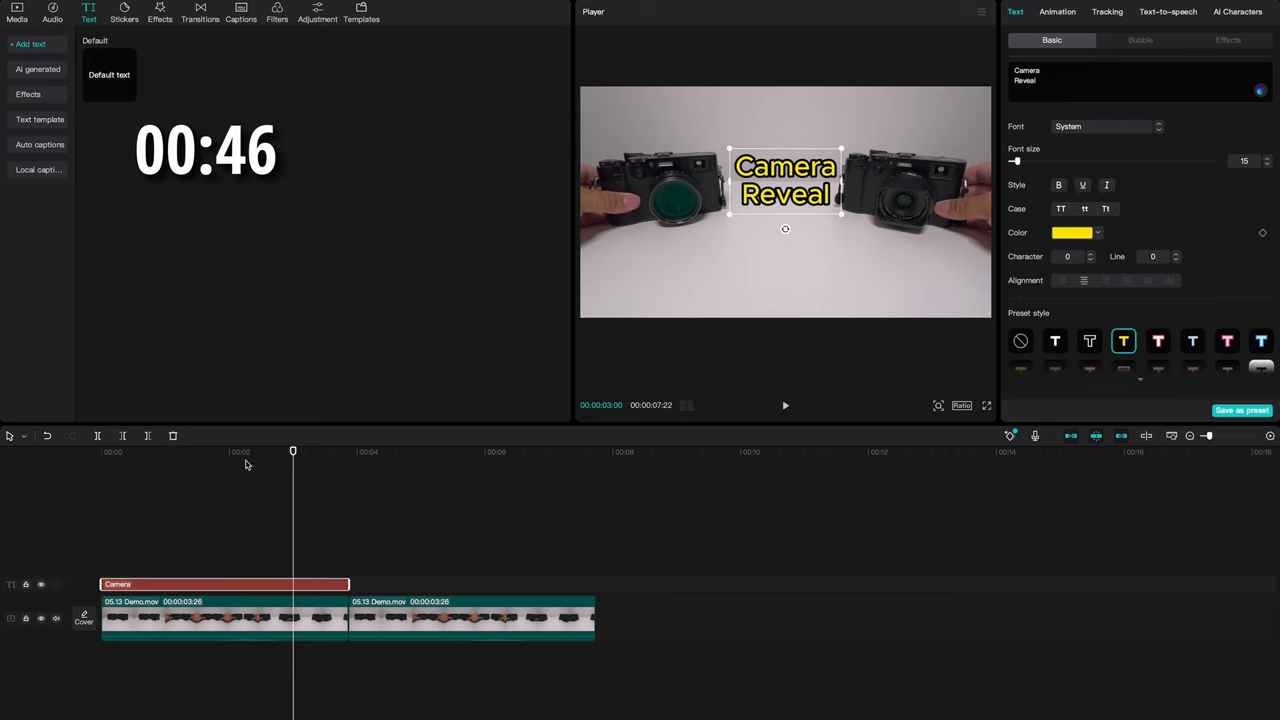
click(194, 552)
click(228, 628)
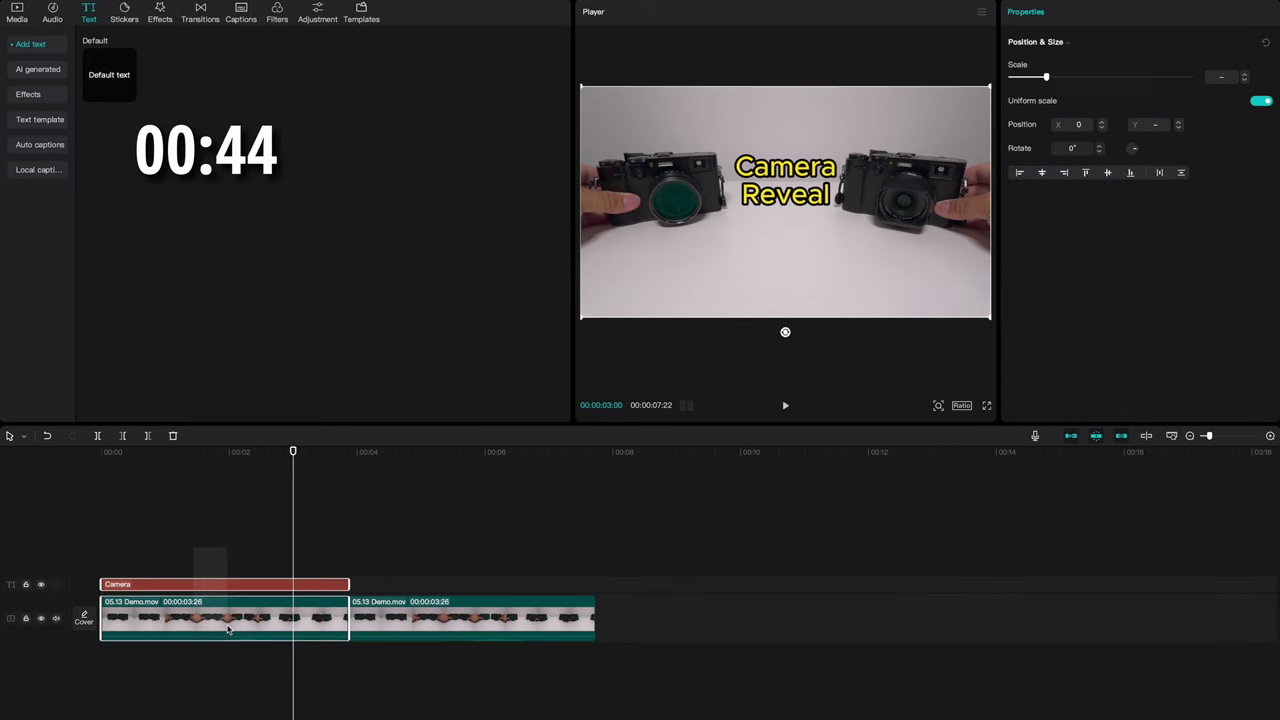
right_click(168, 622)
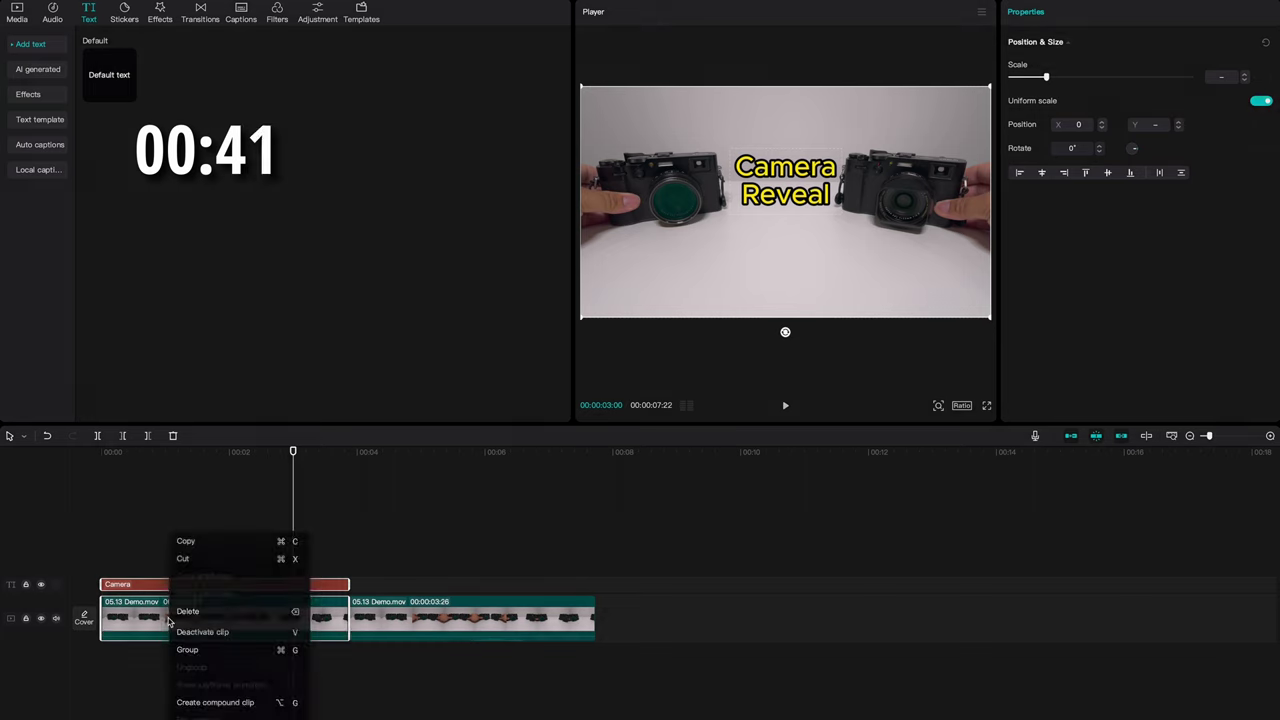
click(215, 702)
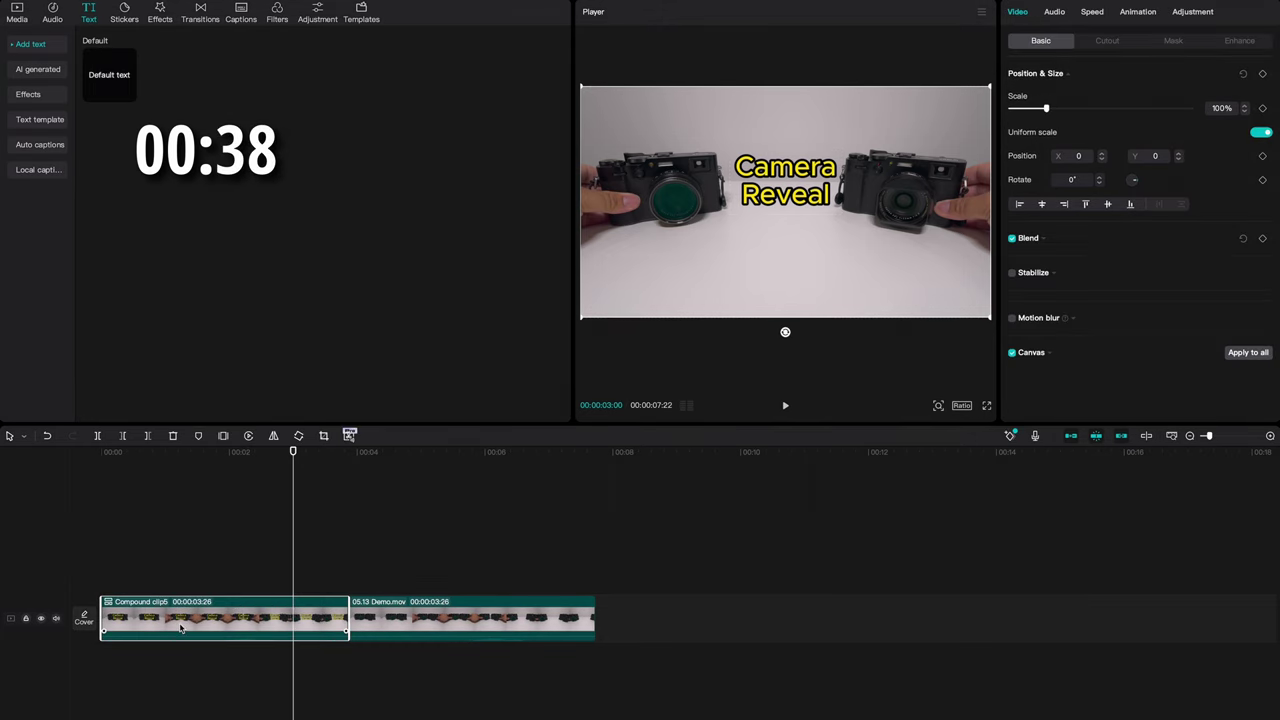
drag(181, 627, 181, 585)
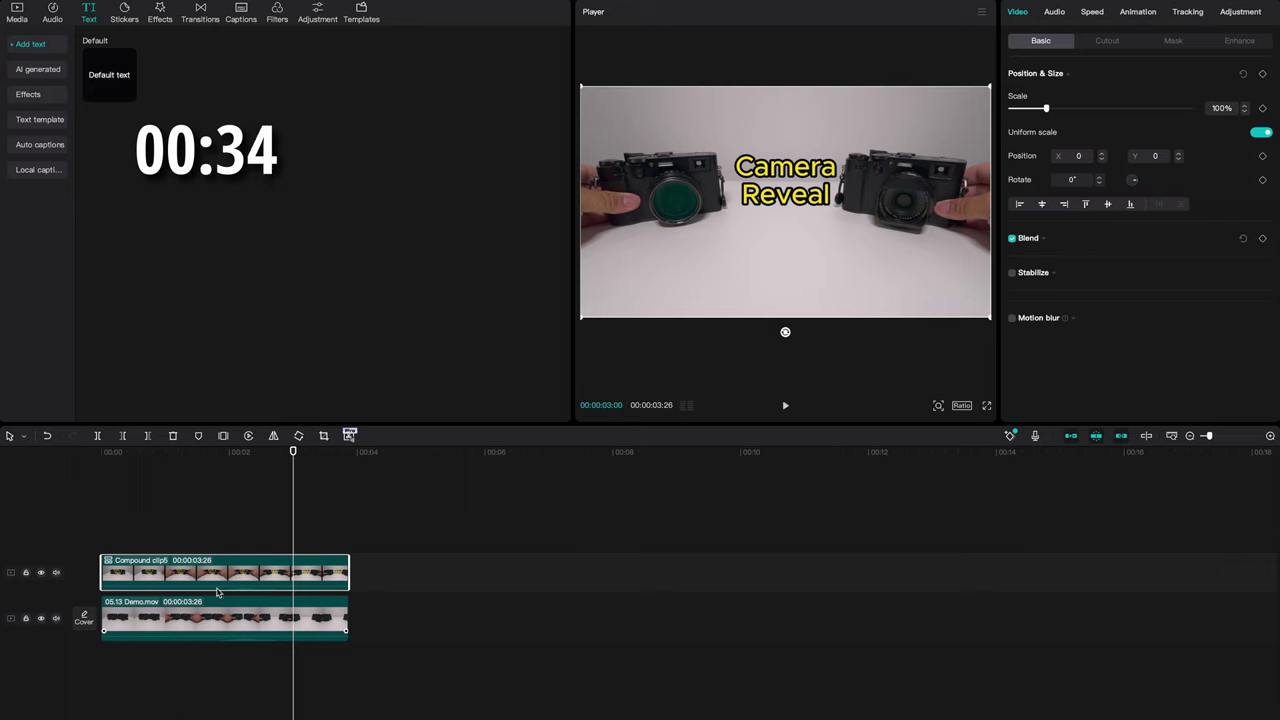
drag(262, 455, 209, 455)
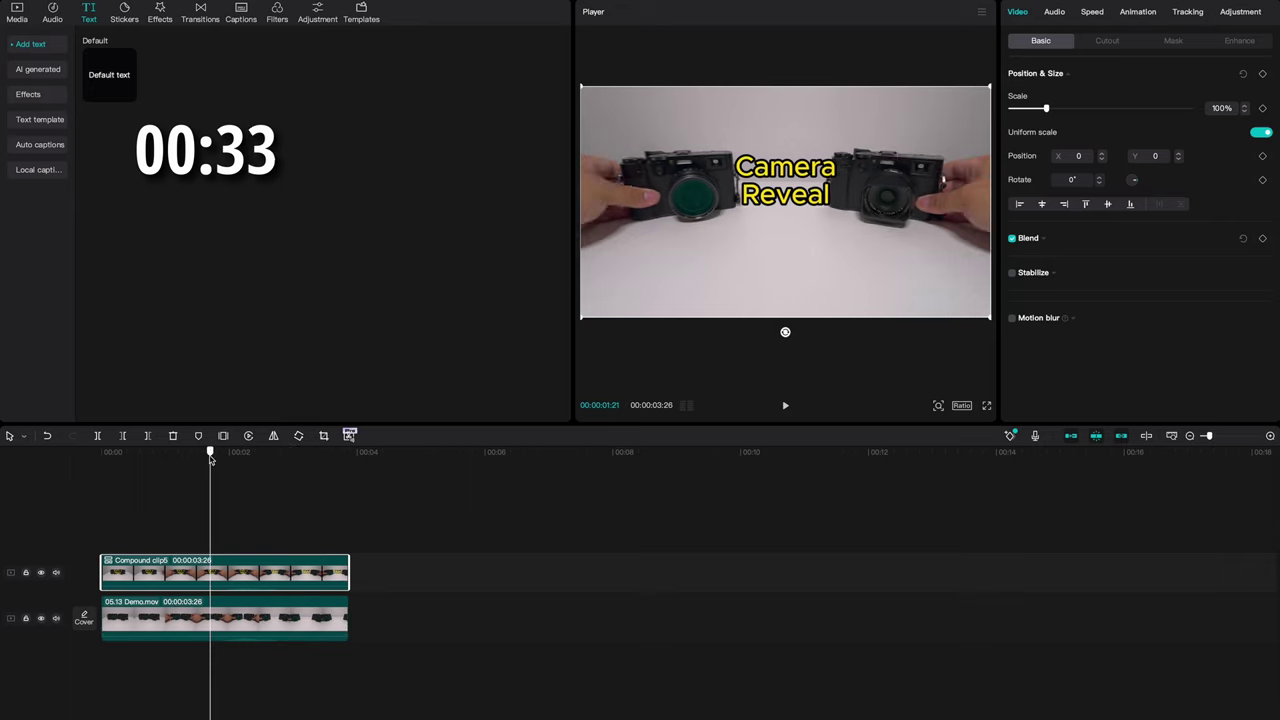
click(41, 573)
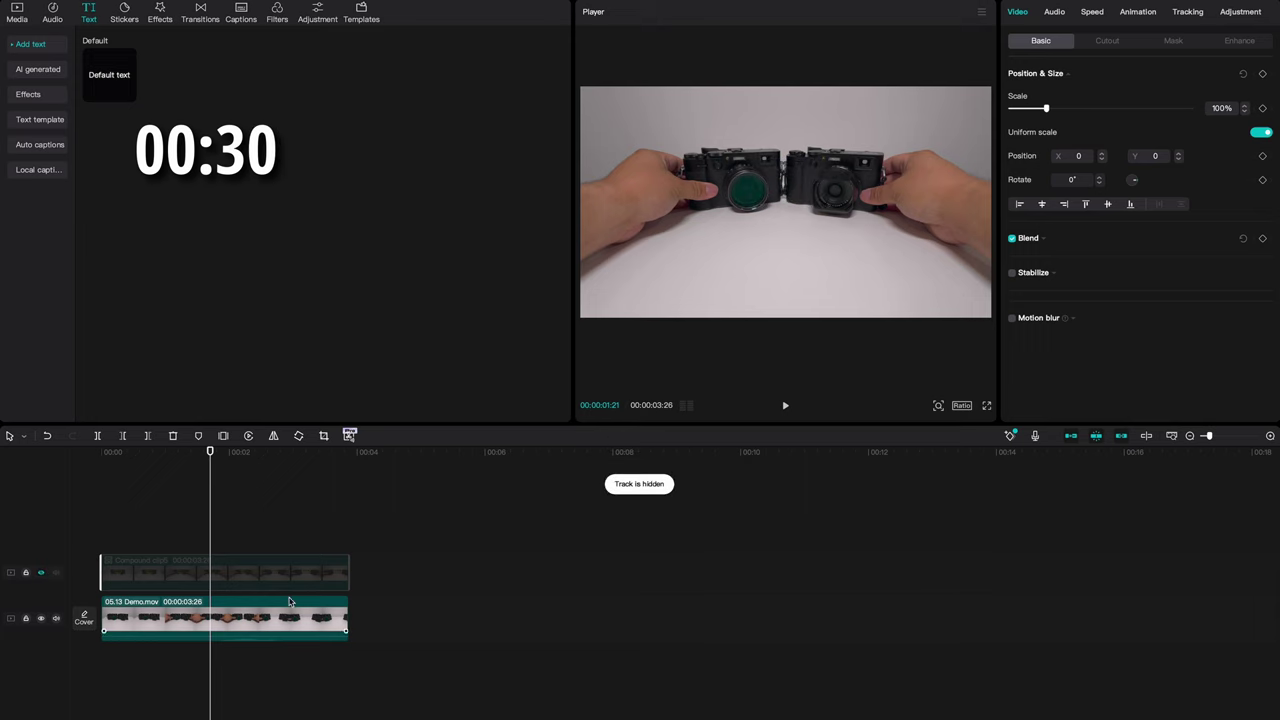
click(41, 573)
click(258, 577)
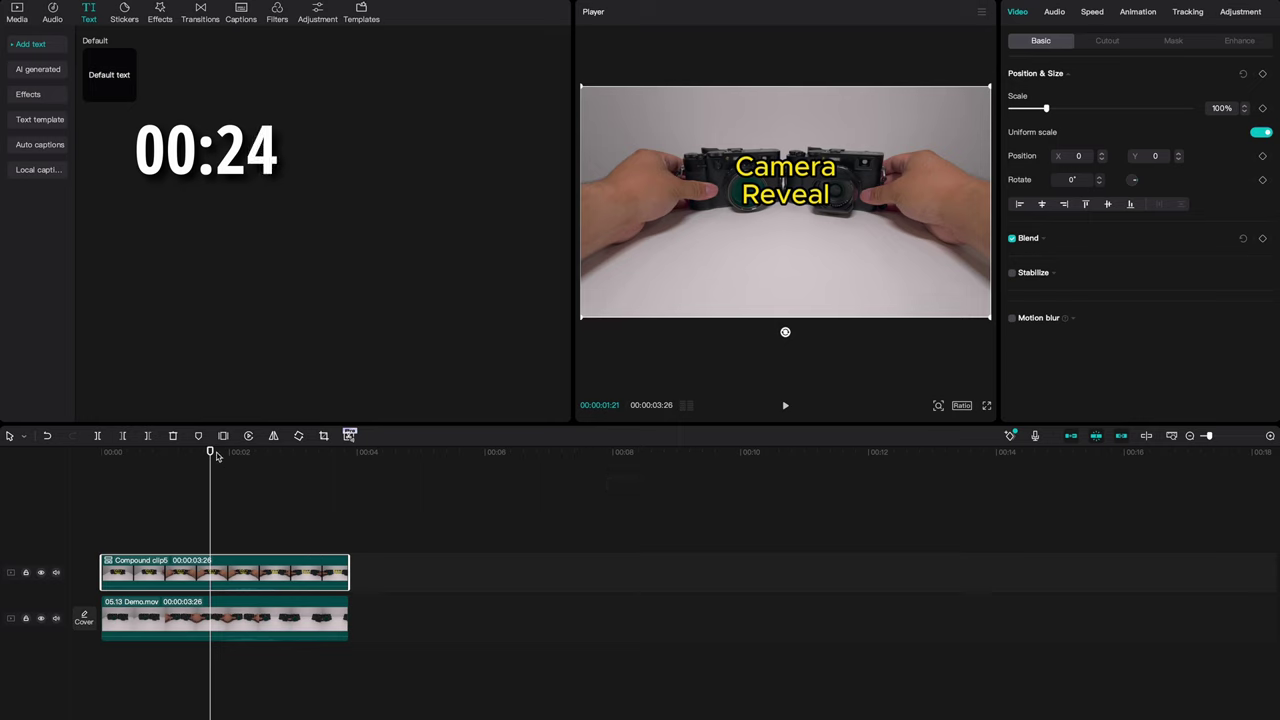
Step: At 00:00:01:22, apply a Mirror mask to Compound clip6 and rotate it -90° to run vertically
drag(211, 455, 212, 455)
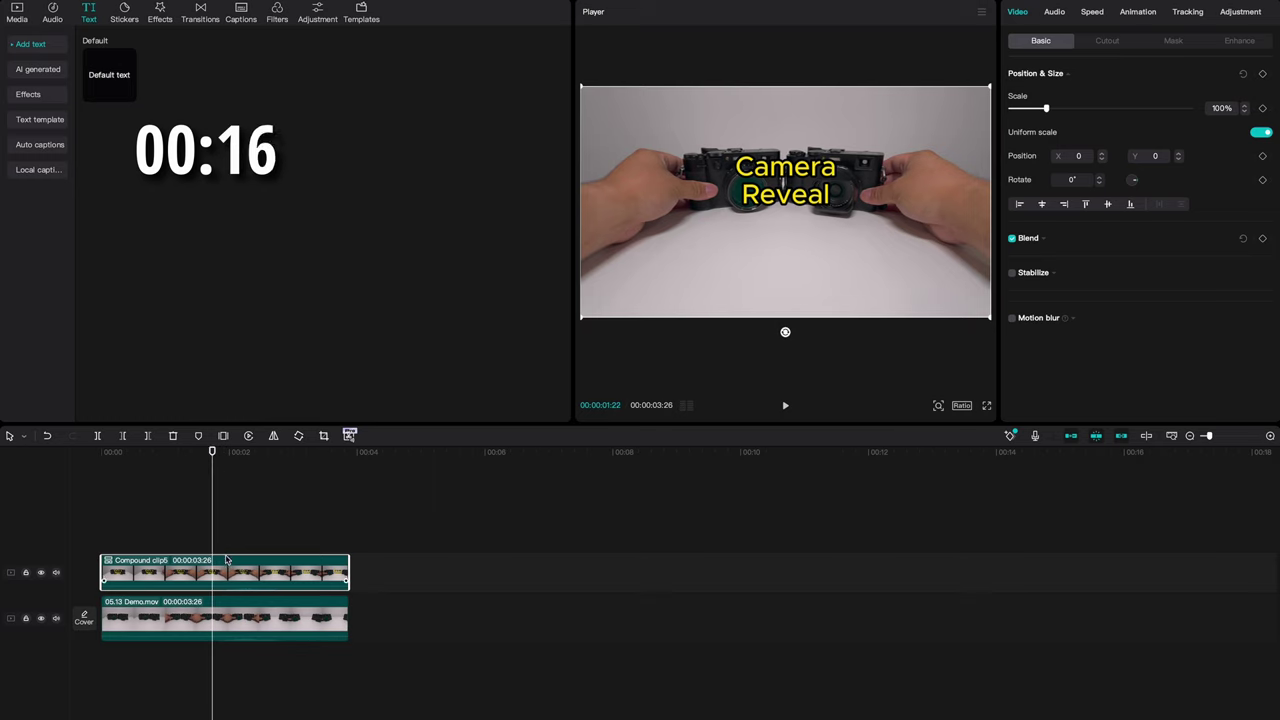
click(1157, 43)
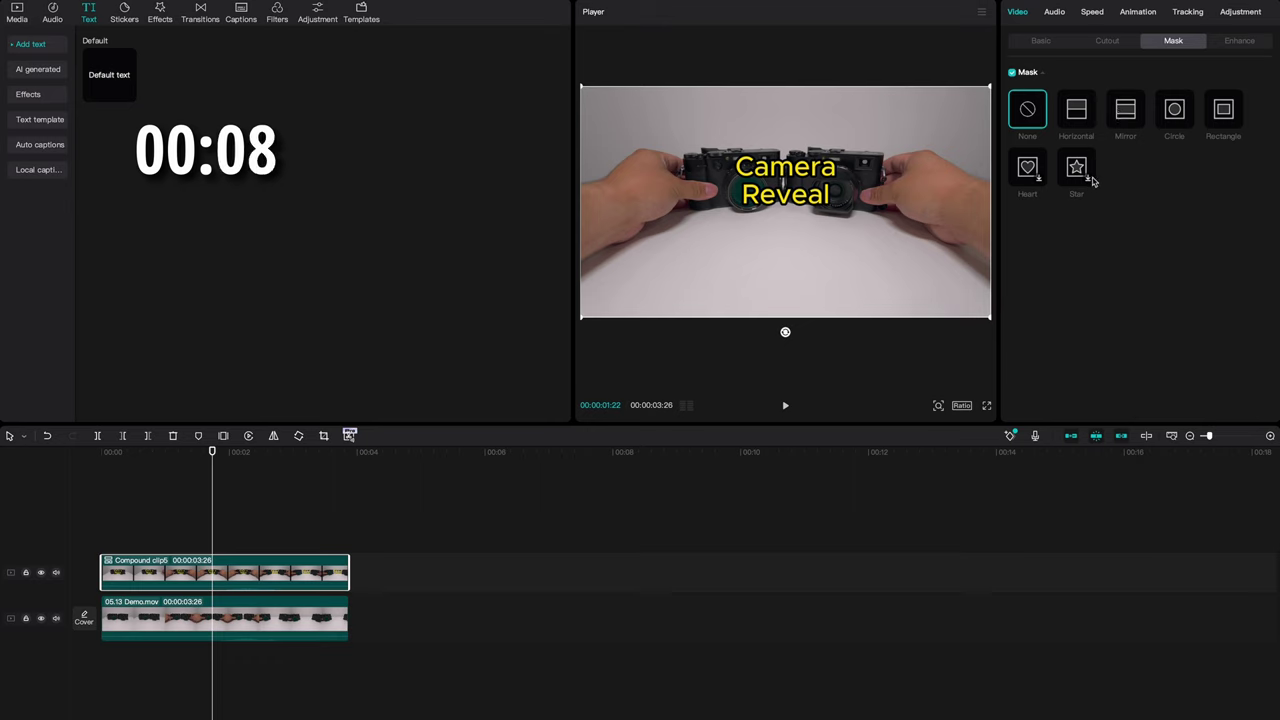
click(1128, 112)
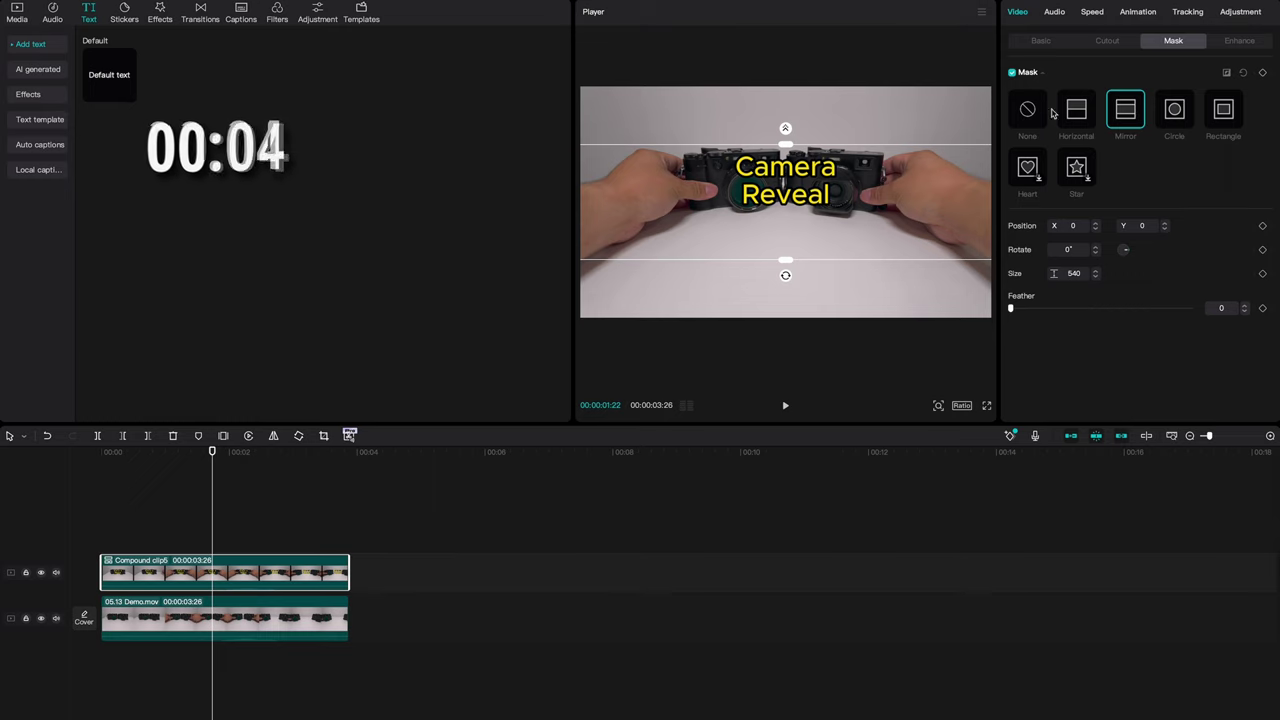
drag(785, 275, 785, 207)
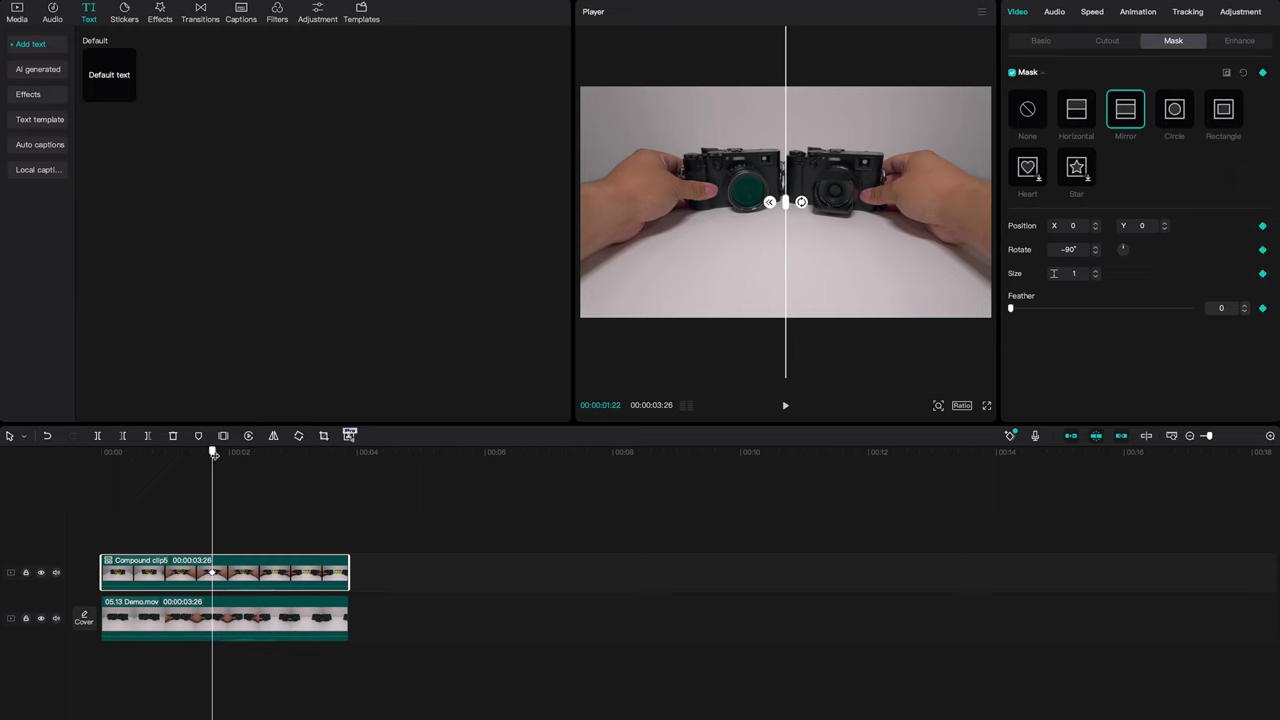
Step: Keyframe the mirror mask opening slightly at 2:00, to size 125 at 2:05, and about 261 at 2:09
drag(213, 453, 229, 453)
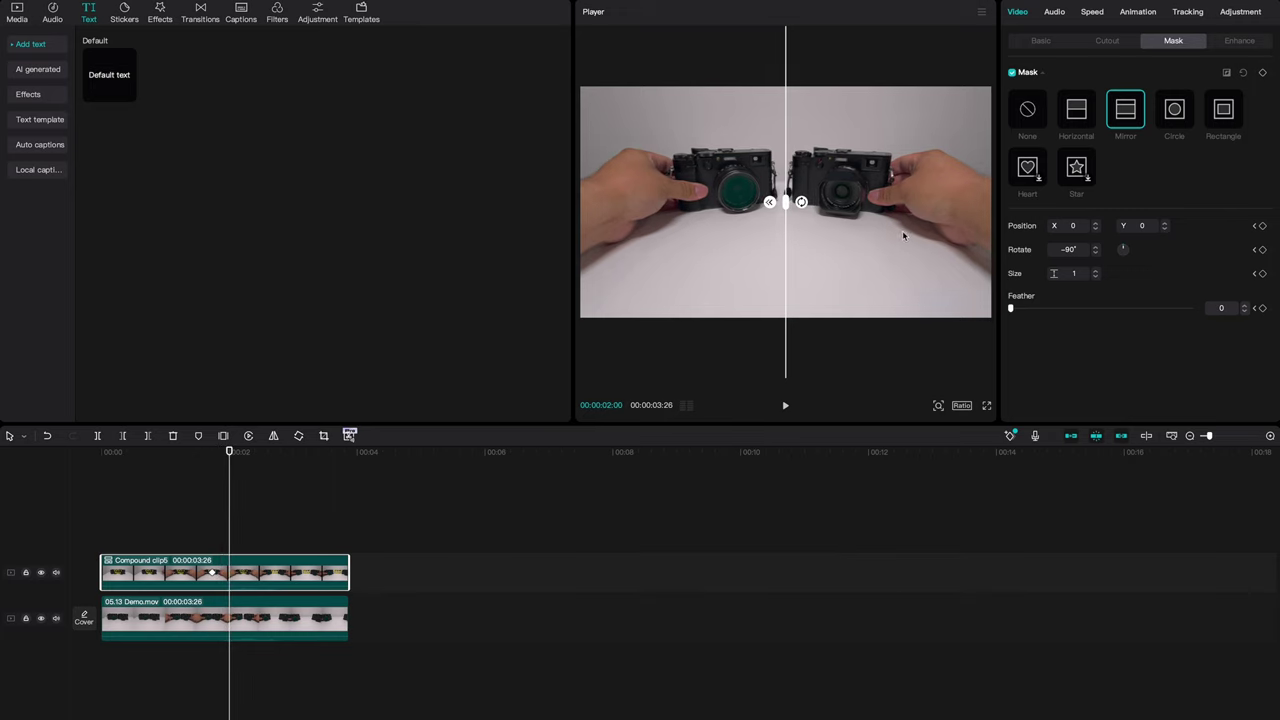
drag(786, 203, 795, 206)
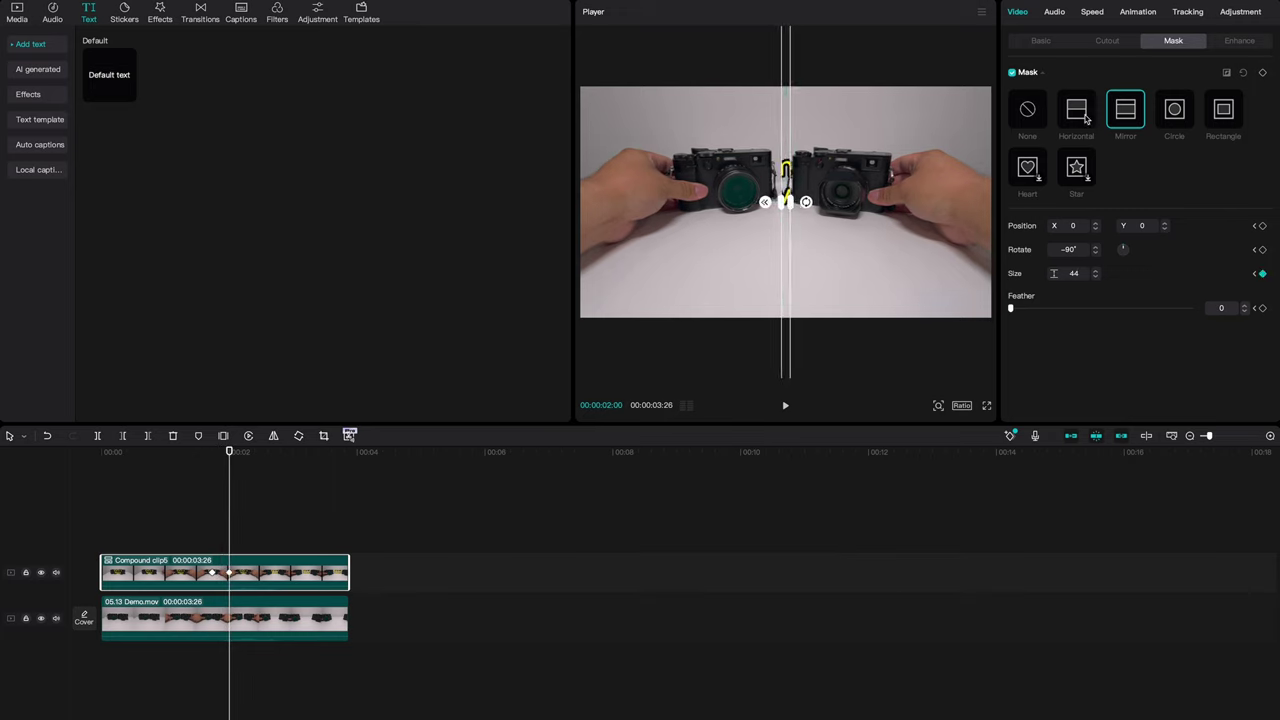
click(1263, 73)
key(Right)
key(Right)
key(Right)
key(Right)
key(Right)
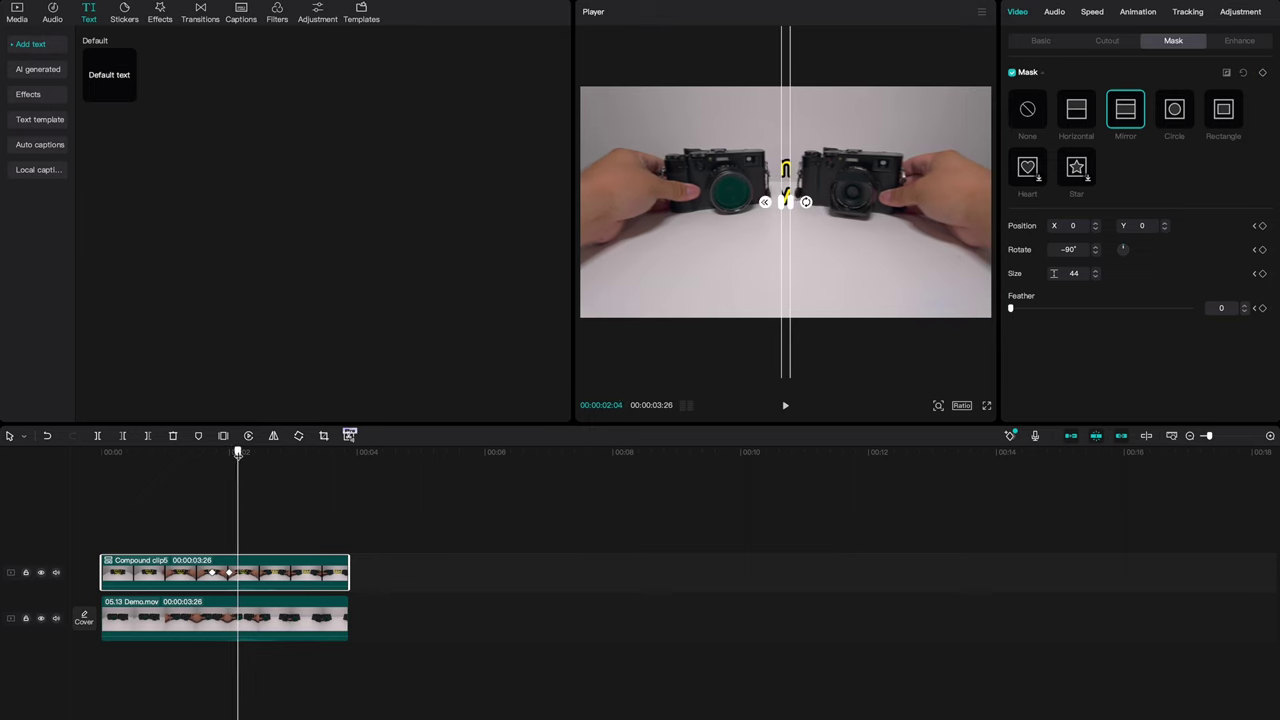
drag(790, 207, 866, 201)
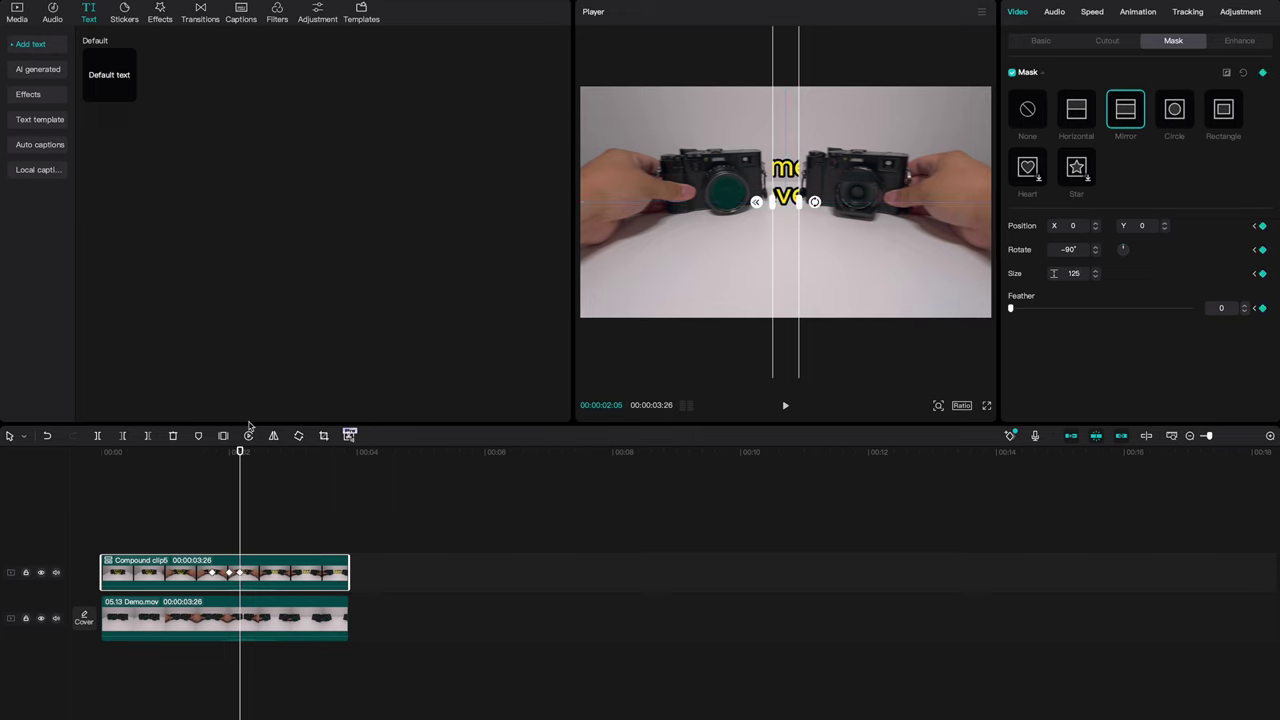
key(Right)
key(Right)
key(Right)
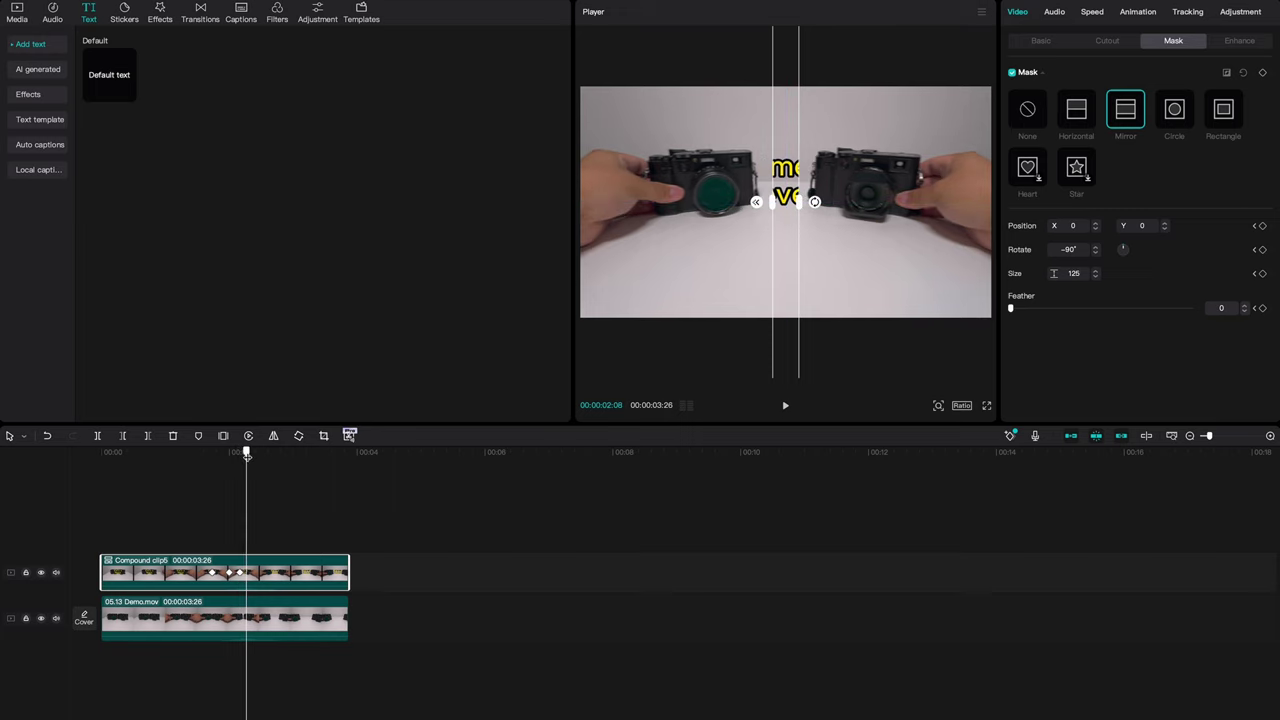
key(Right)
drag(804, 200, 813, 201)
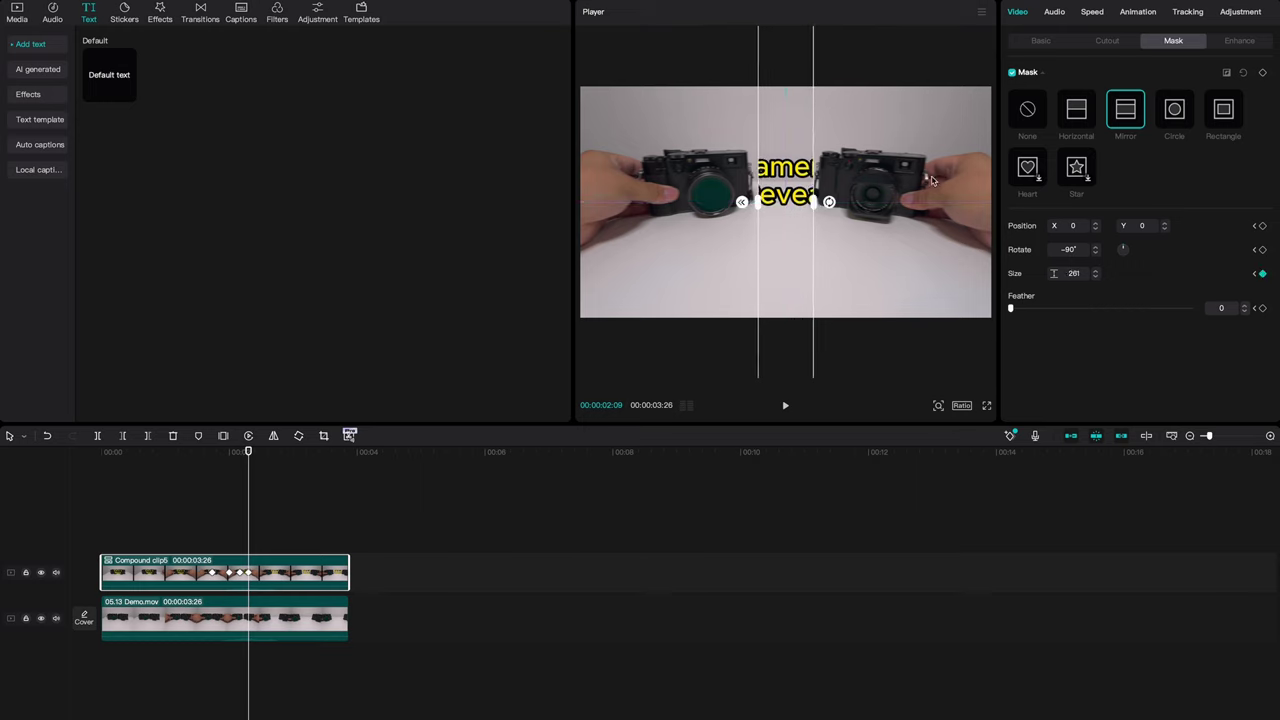
click(1263, 74)
Step: Keyframe the mask widening to size 352 at 2:15, 433 at 2:20, and 516 at 2:28
drag(249, 453, 261, 453)
drag(812, 204, 823, 203)
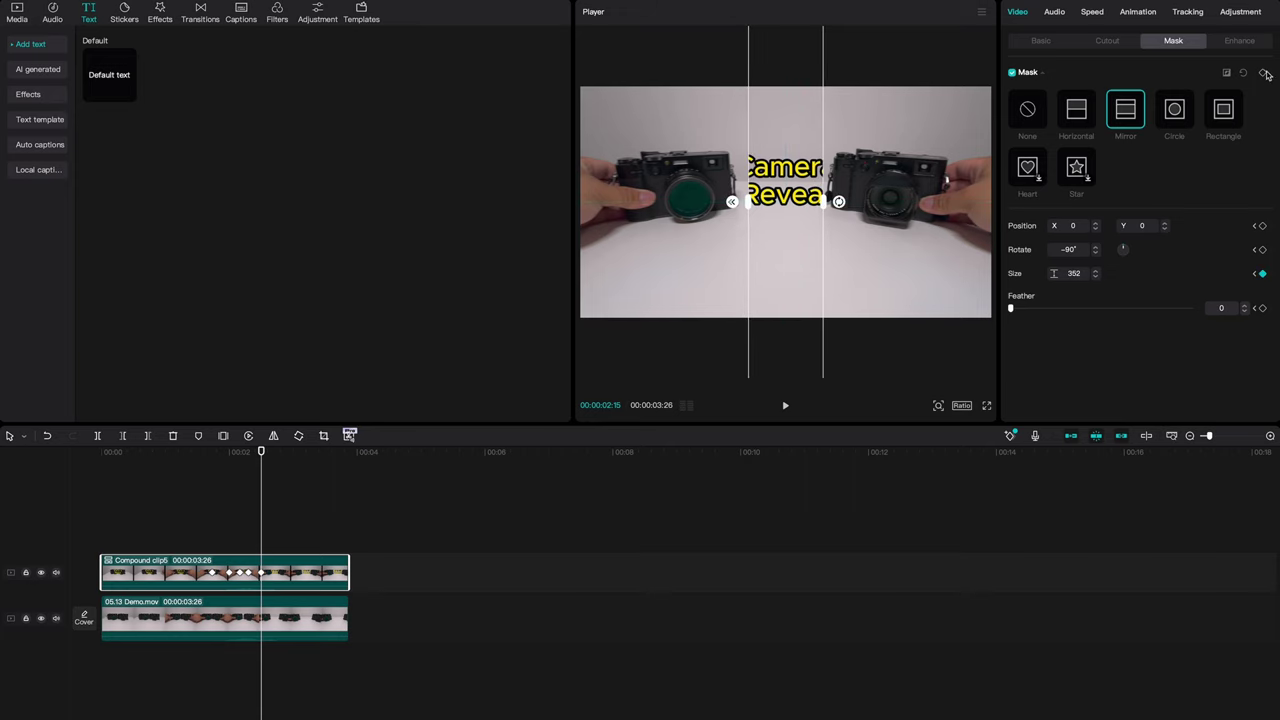
click(1263, 75)
drag(262, 454, 271, 454)
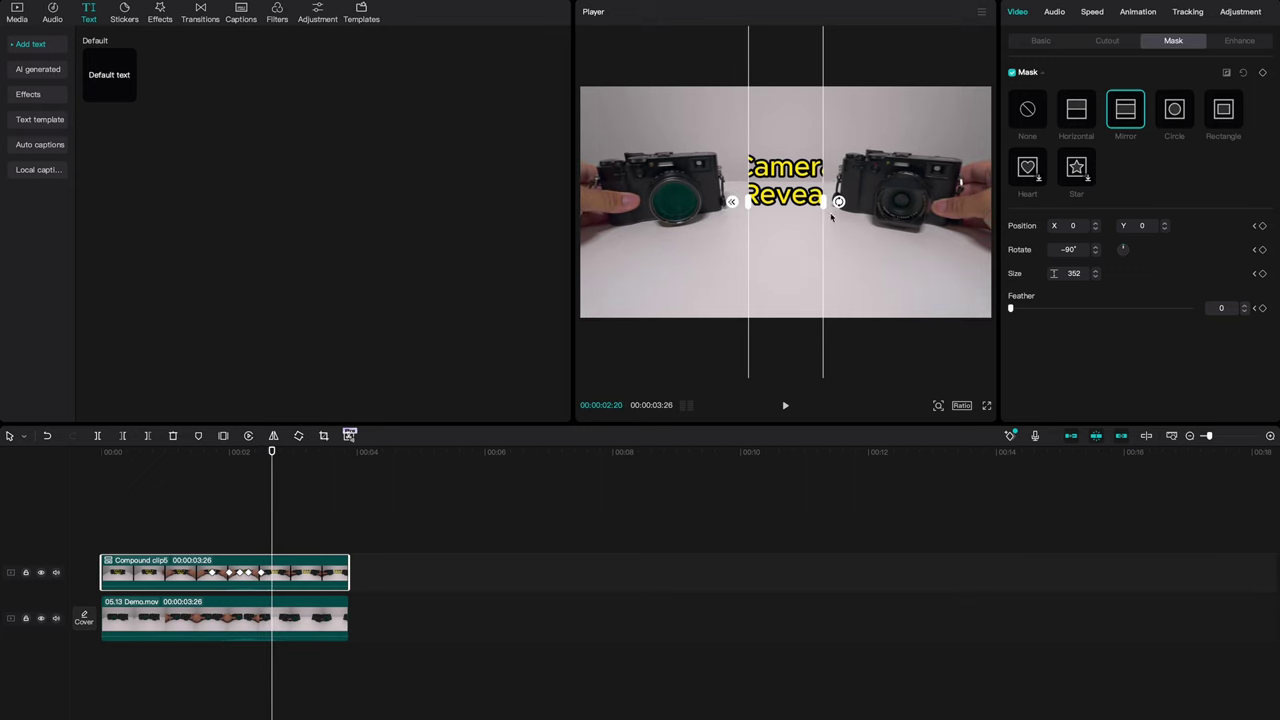
drag(820, 205, 832, 205)
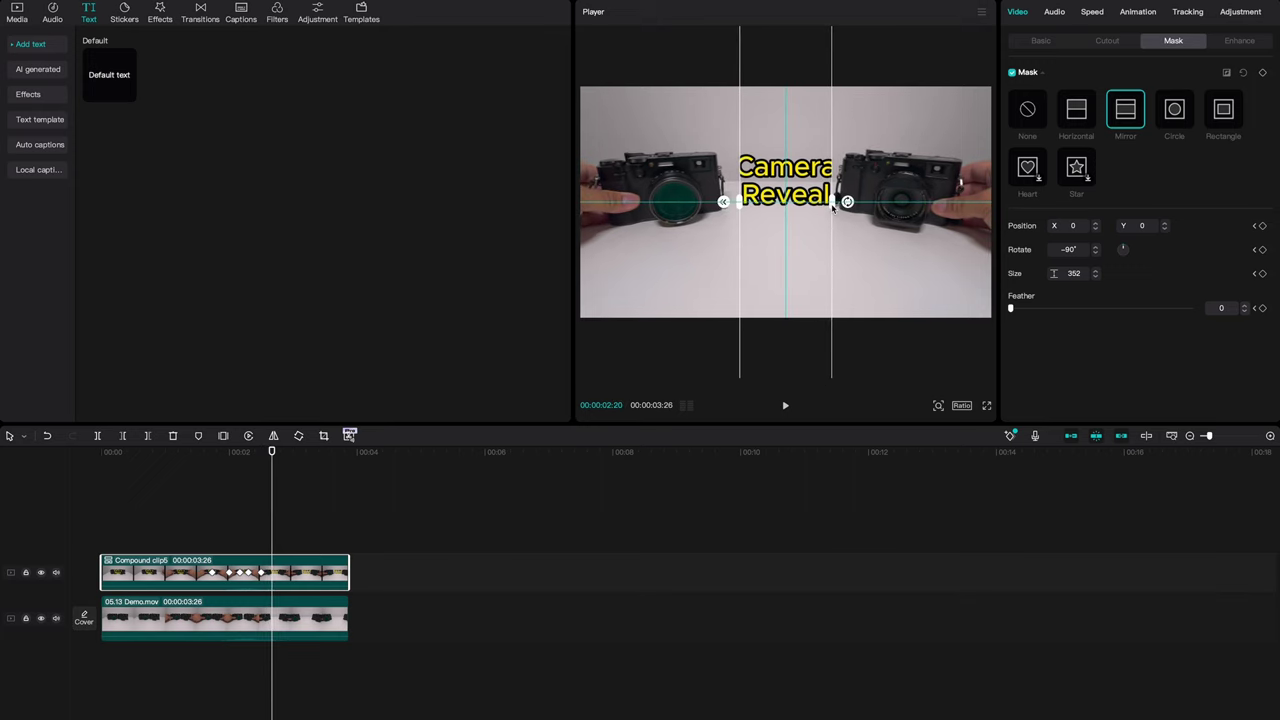
click(1265, 74)
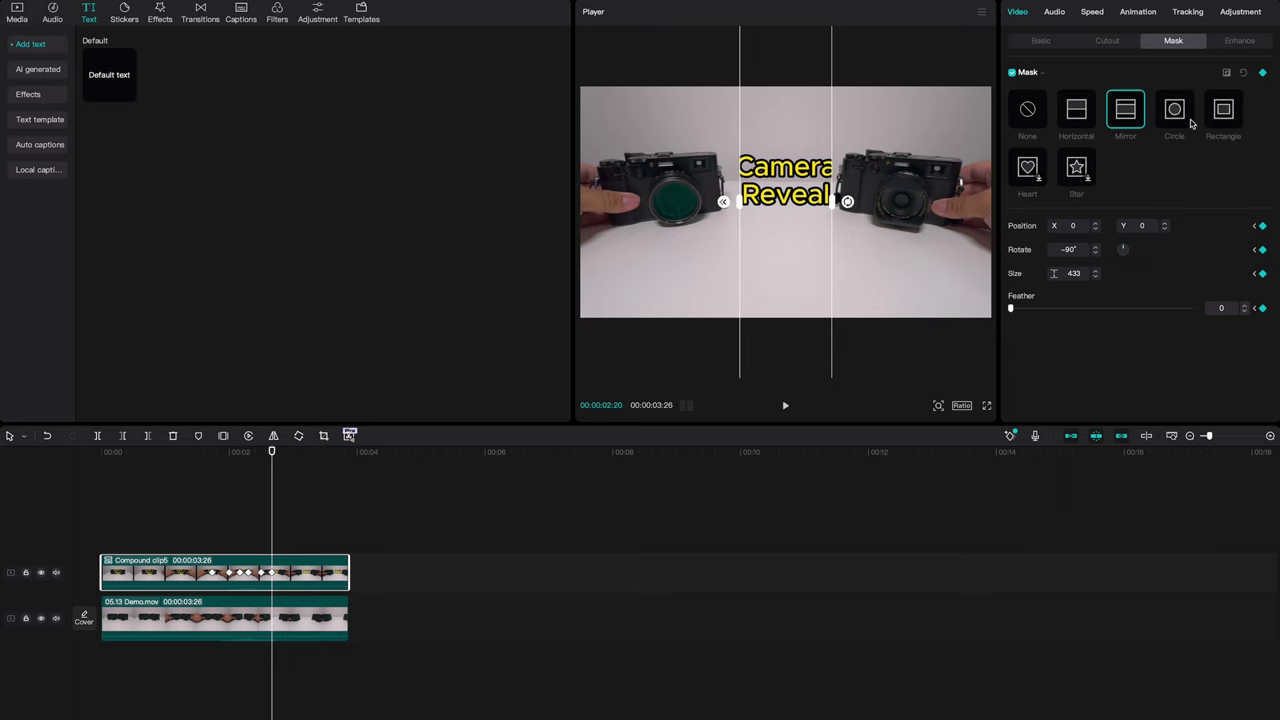
drag(272, 455, 289, 460)
drag(830, 200, 842, 203)
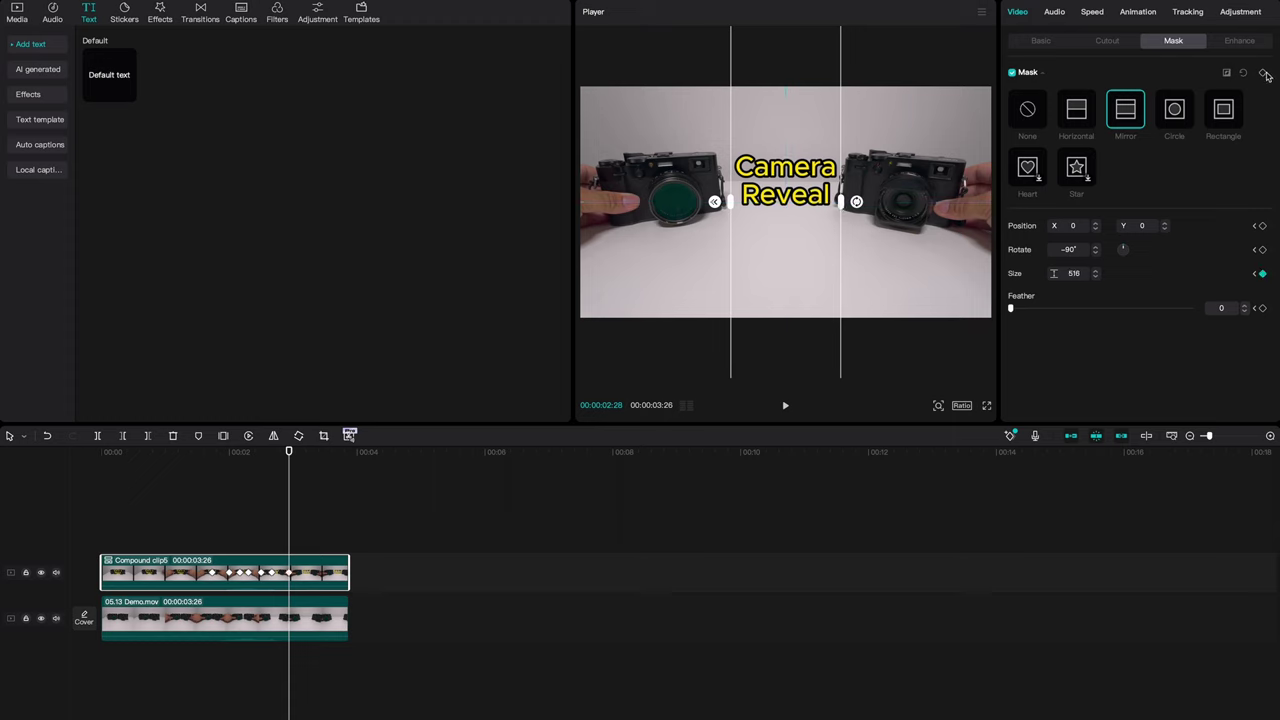
click(1264, 73)
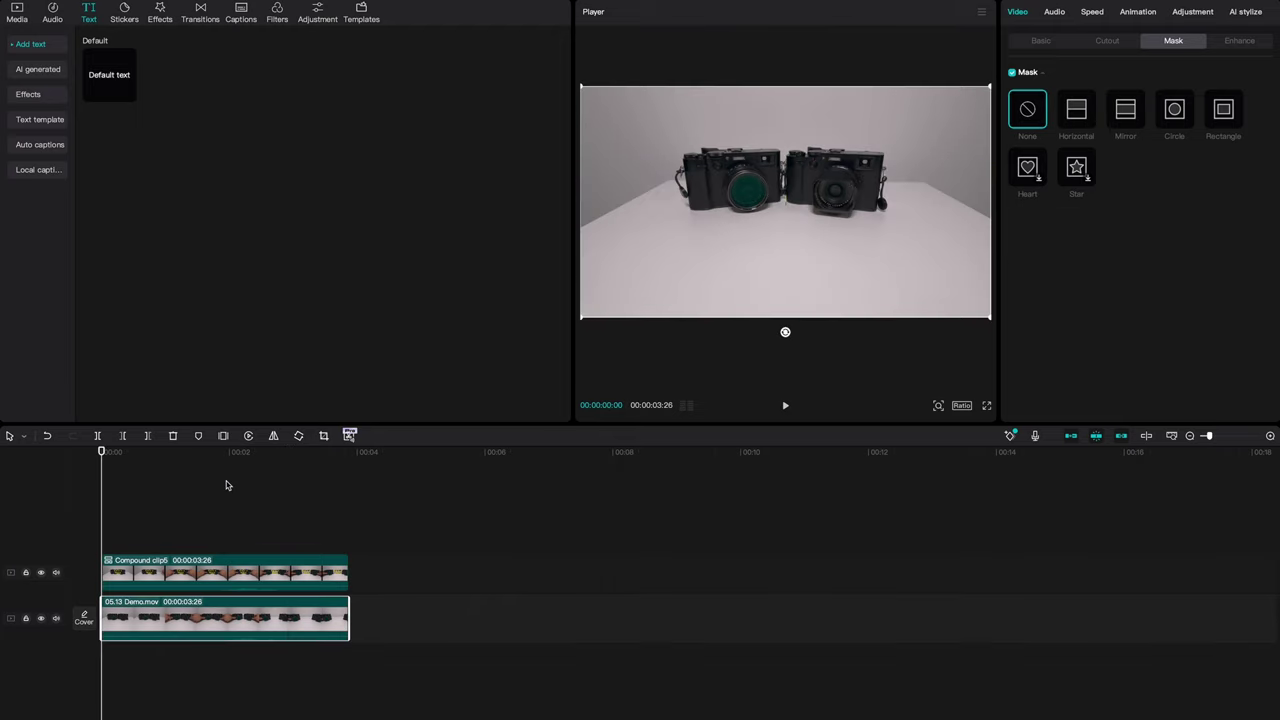
key(space)
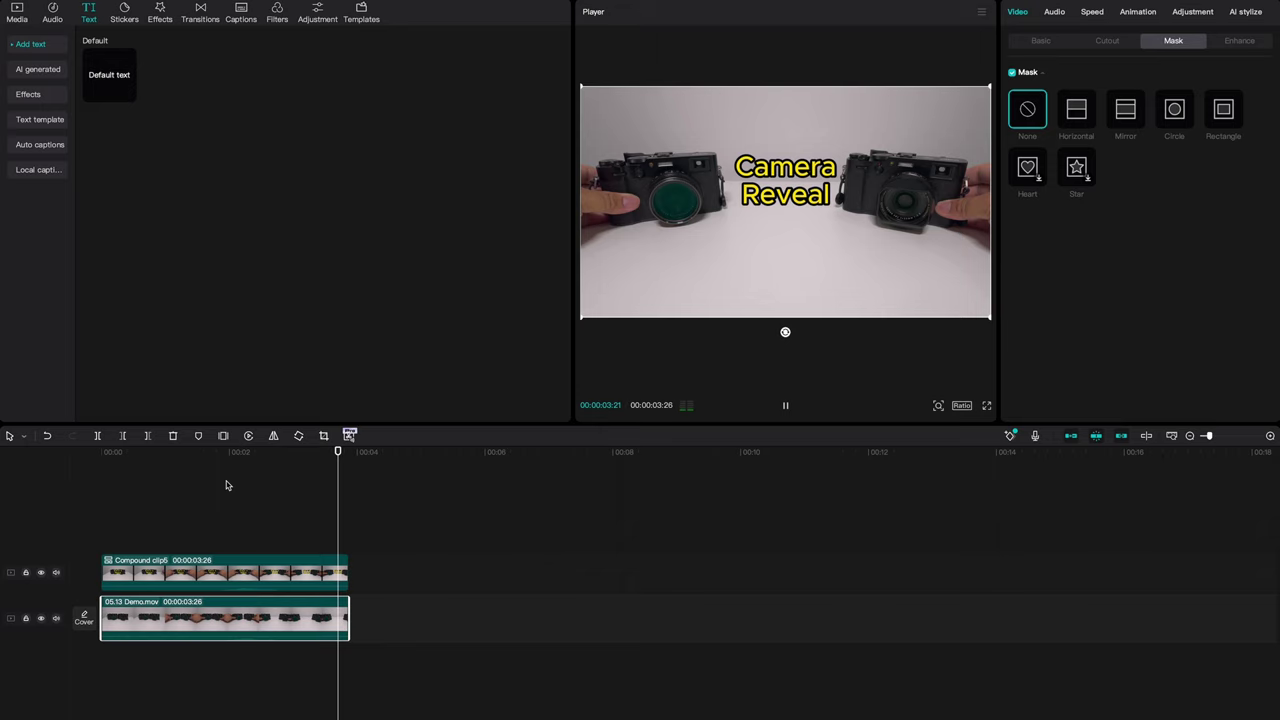
drag(335, 455, 190, 468)
click(265, 560)
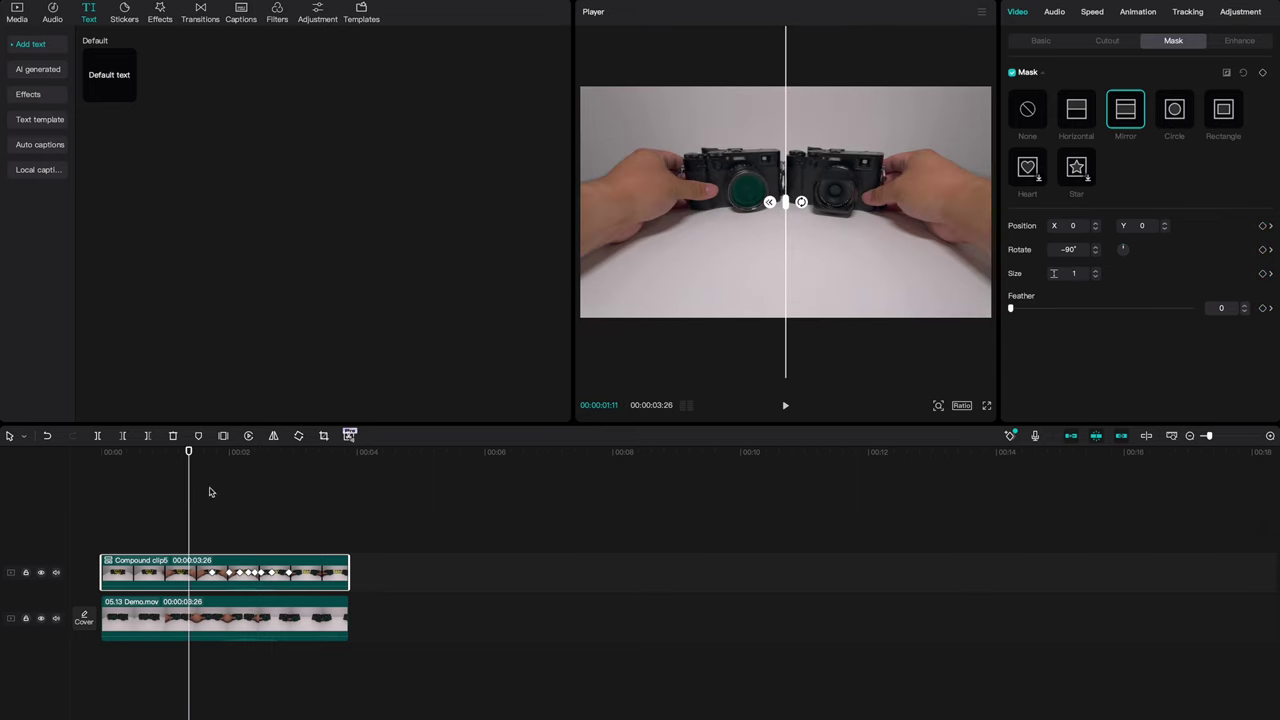
key(Down)
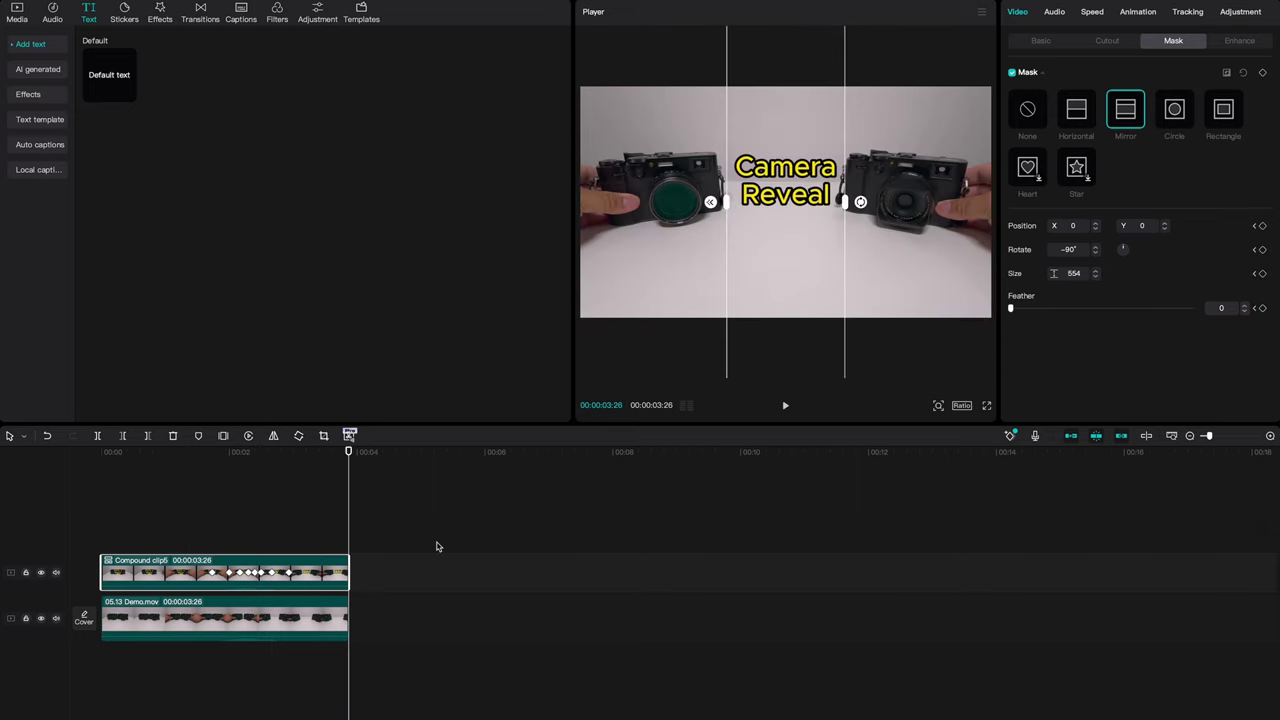